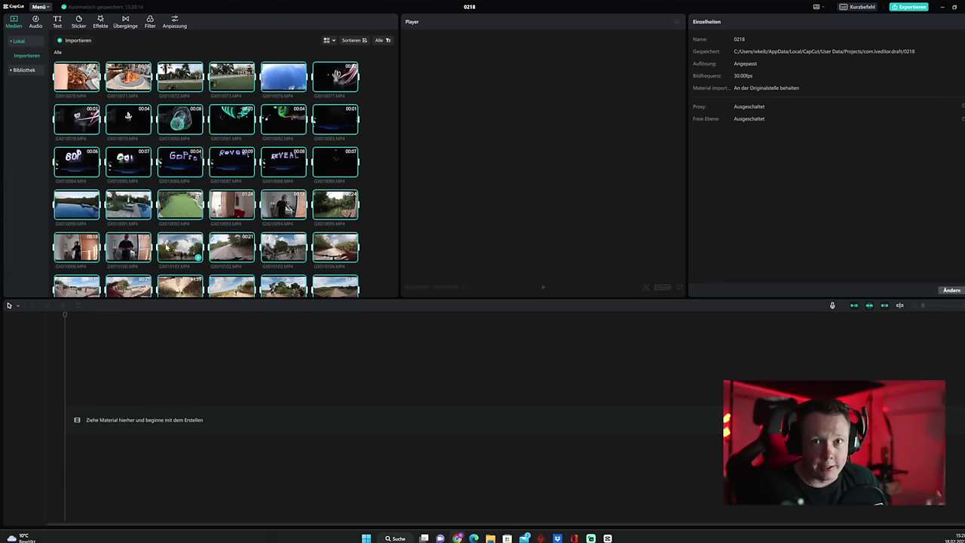
Step: Preview bike footage in the local media library and add clip GX010104.MP4 to the start of the empty timeline
scroll(176, 236, "down", 5)
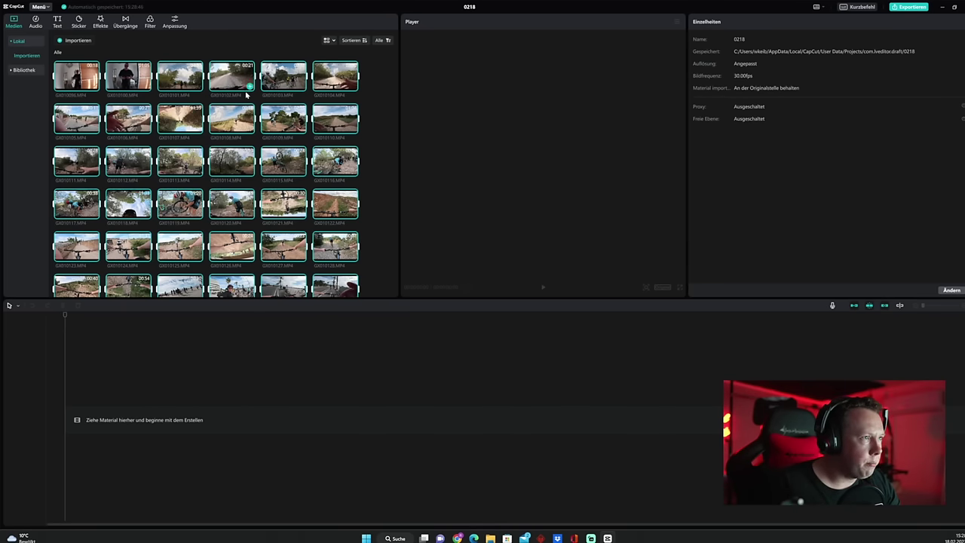
scroll(294, 170, "down", 1)
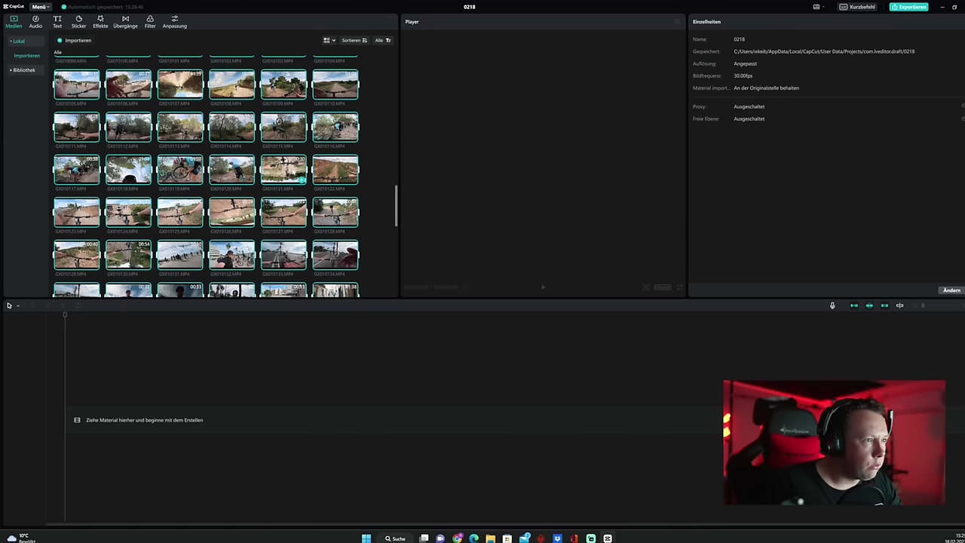
left_click(324, 215)
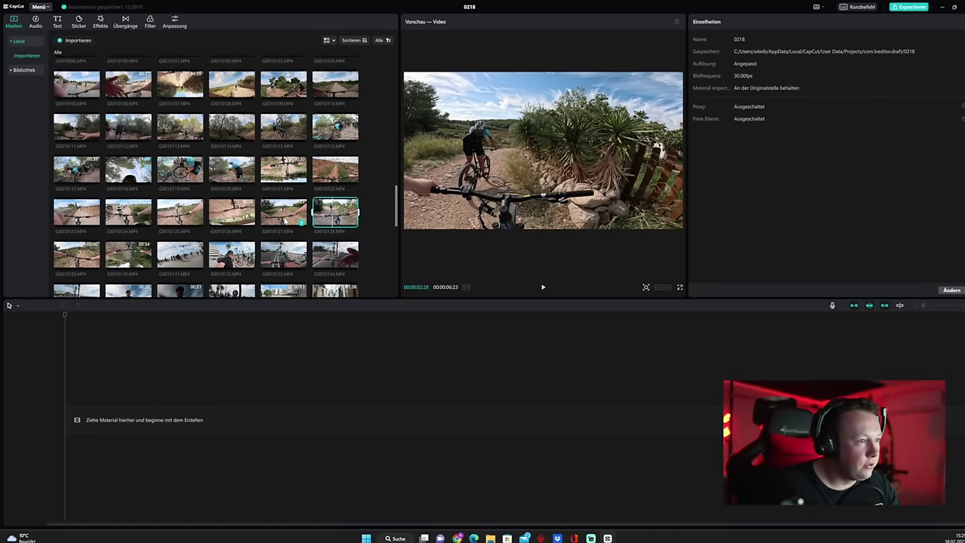
scroll(322, 119, "up", 3)
left_click(323, 119)
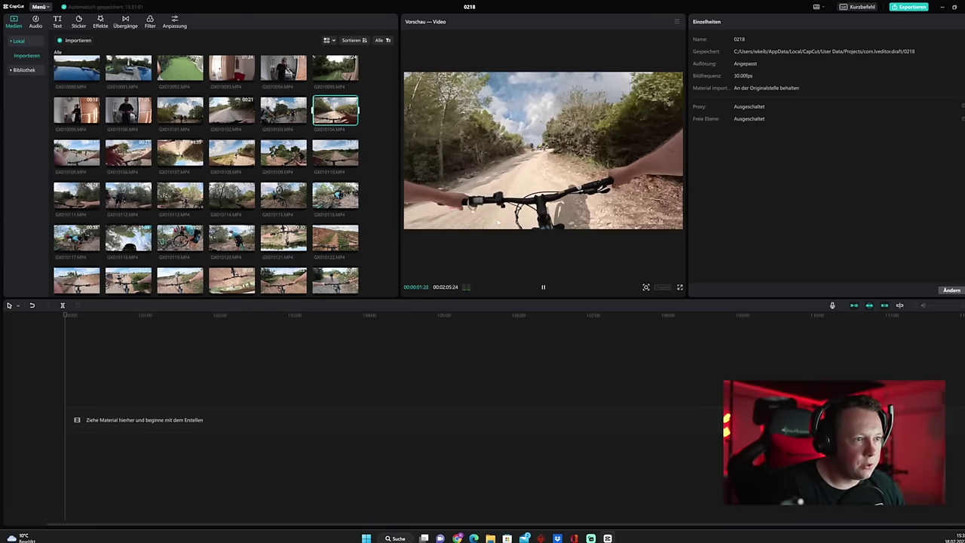
left_click_drag(335, 109, 136, 403)
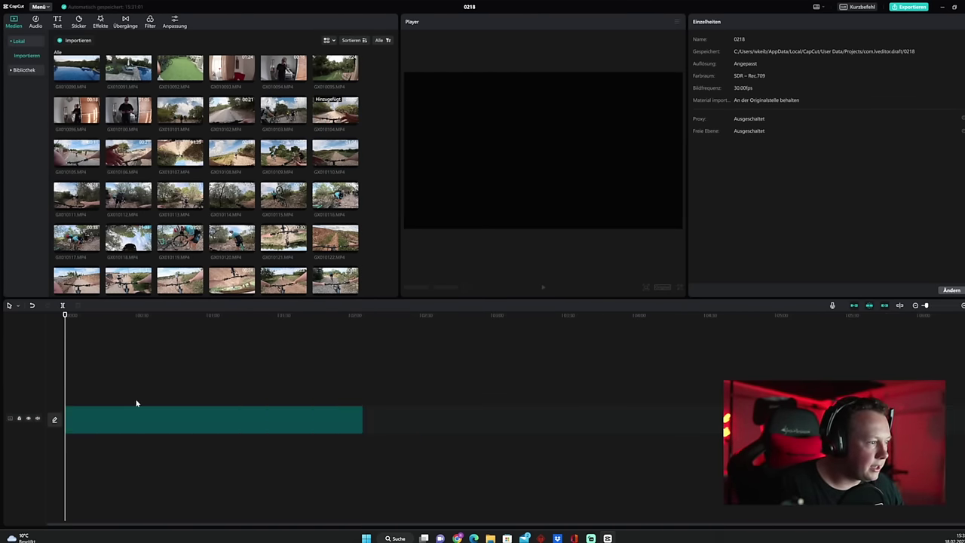
Step: Scrub through the clip on the timeline, try trimming it at its end and start, and undo the trim
left_click(229, 382)
left_click(169, 388)
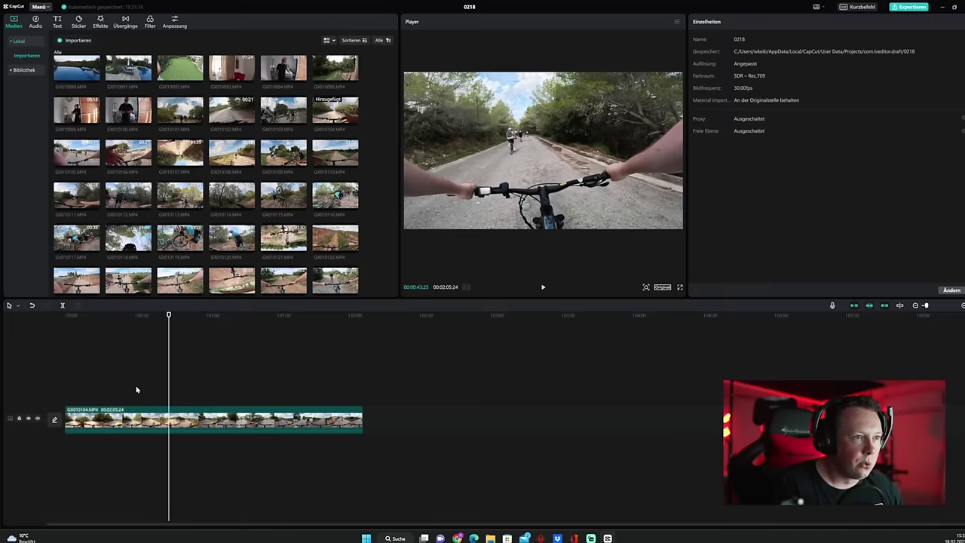
left_click(132, 390)
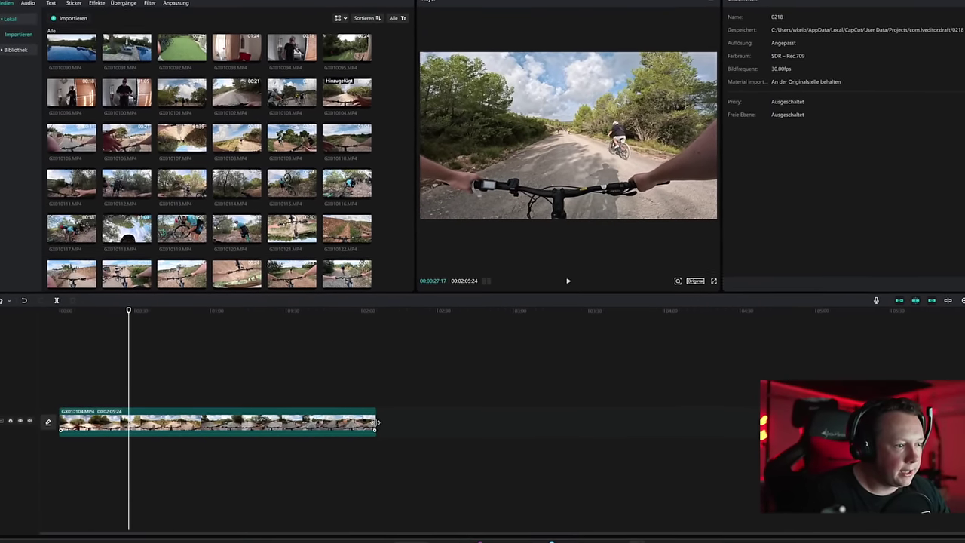
mouse_move(374, 422)
left_mouse_down()
mouse_move(170, 423)
mouse_move(390, 424)
left_mouse_up()
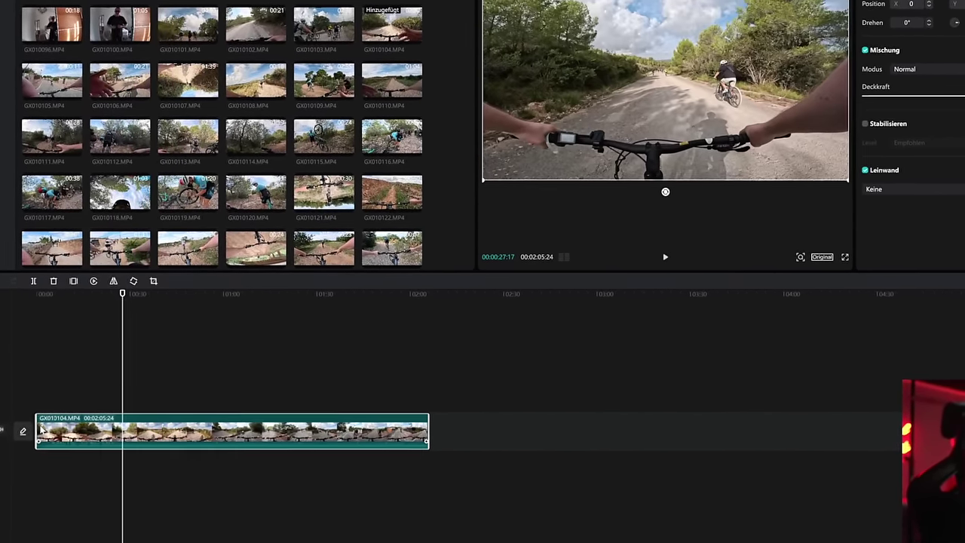
left_click_drag(47, 427, 112, 424)
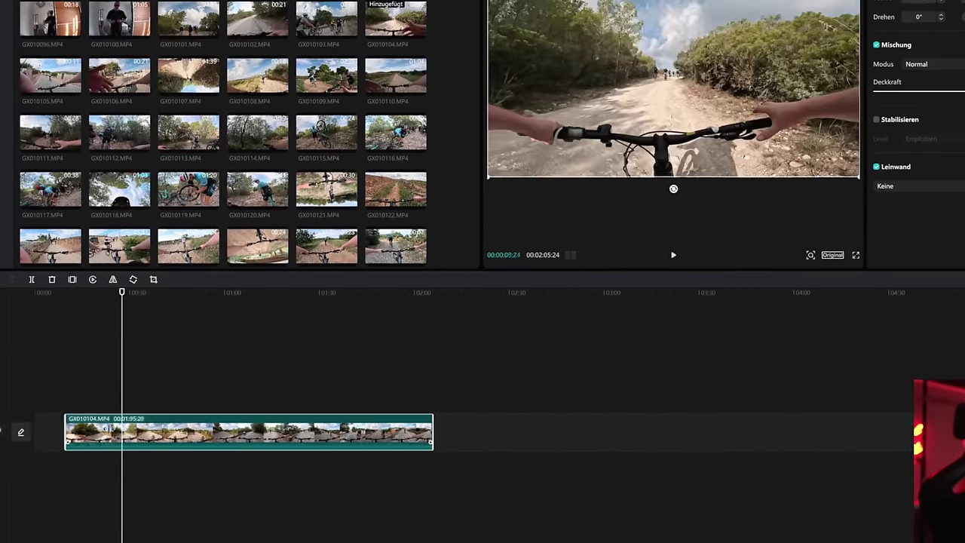
key("ctrl+z")
Step: Place the playhead at 00:01:00:29 and lower the GX010104.MP4 clip's volume all the way to mute it
left_click(209, 403)
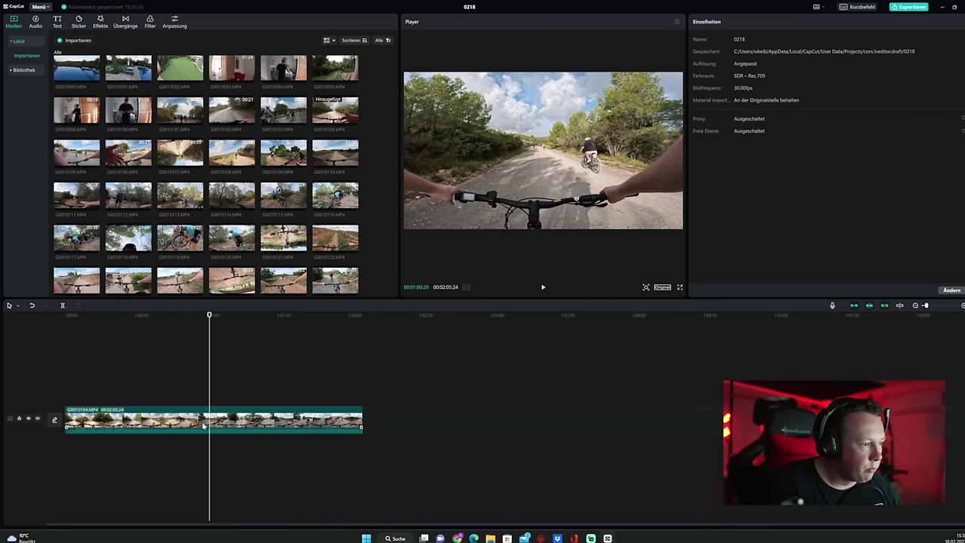
left_click(204, 426)
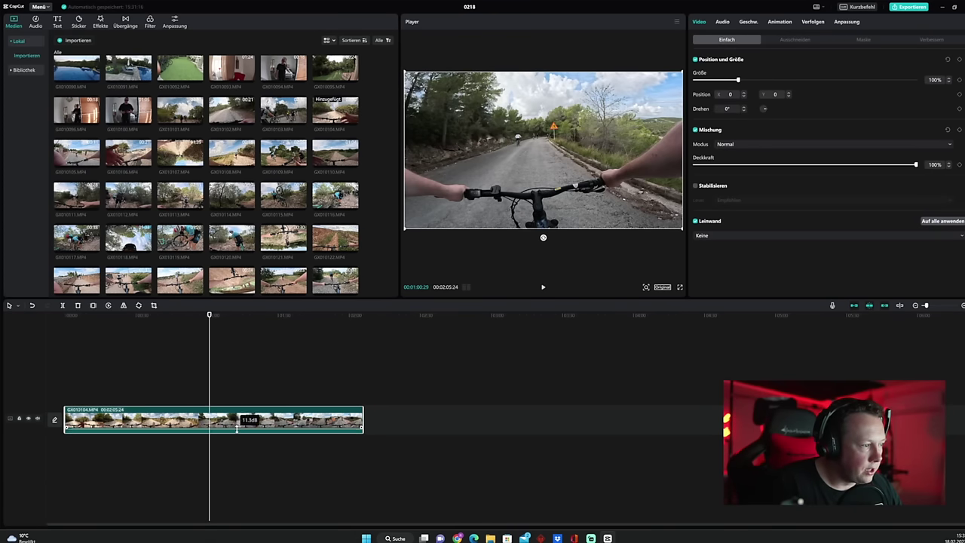
left_click_drag(237, 427, 239, 442)
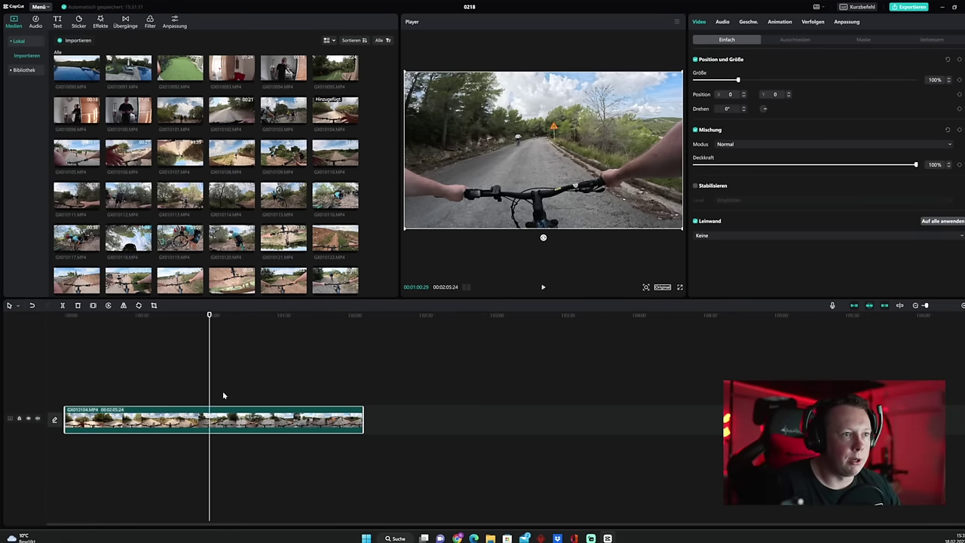
Step: Append clips GX010115.MP4 and GX010122.MP4 to the main track, directly after the first clip
left_click_drag(283, 195, 373, 415)
scroll(274, 244, "down", 3)
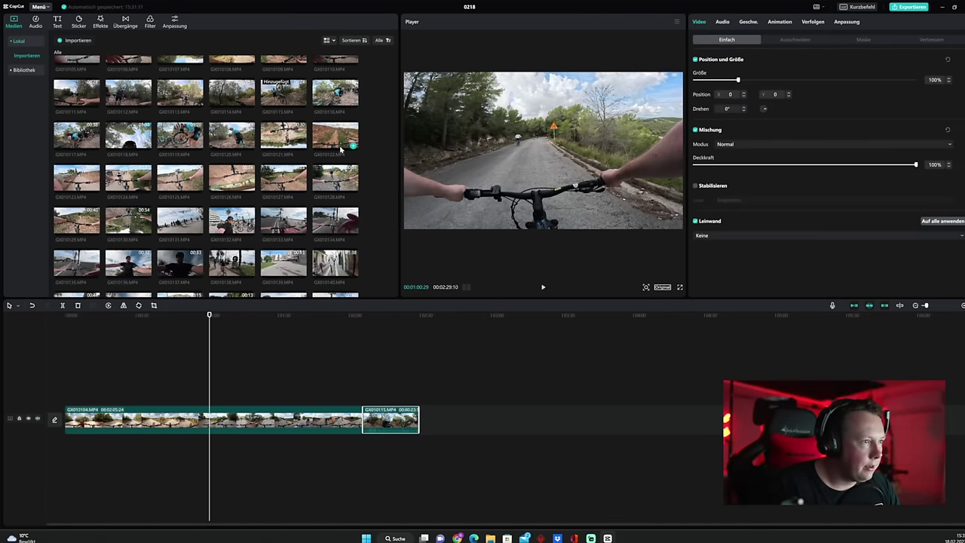
left_click_drag(353, 145, 430, 411)
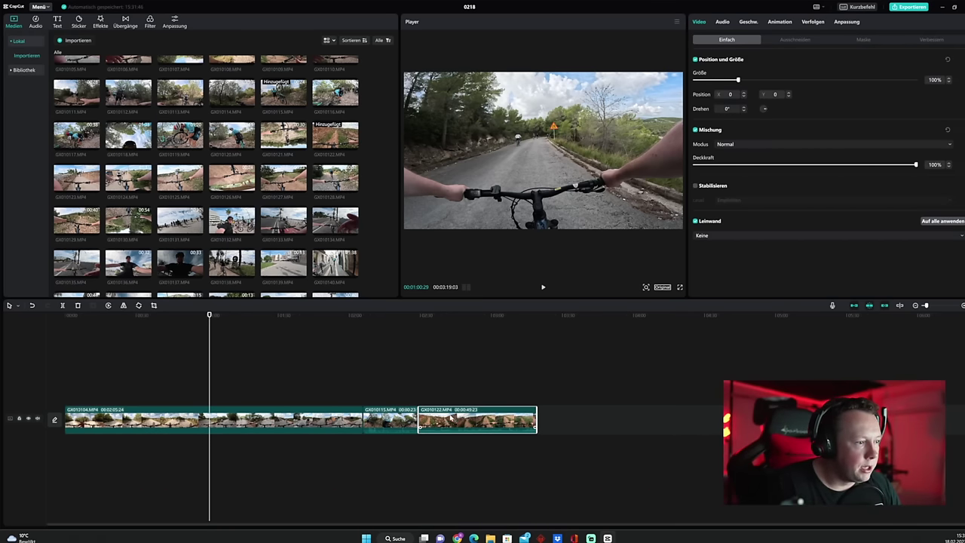
left_click_drag(450, 417, 469, 427)
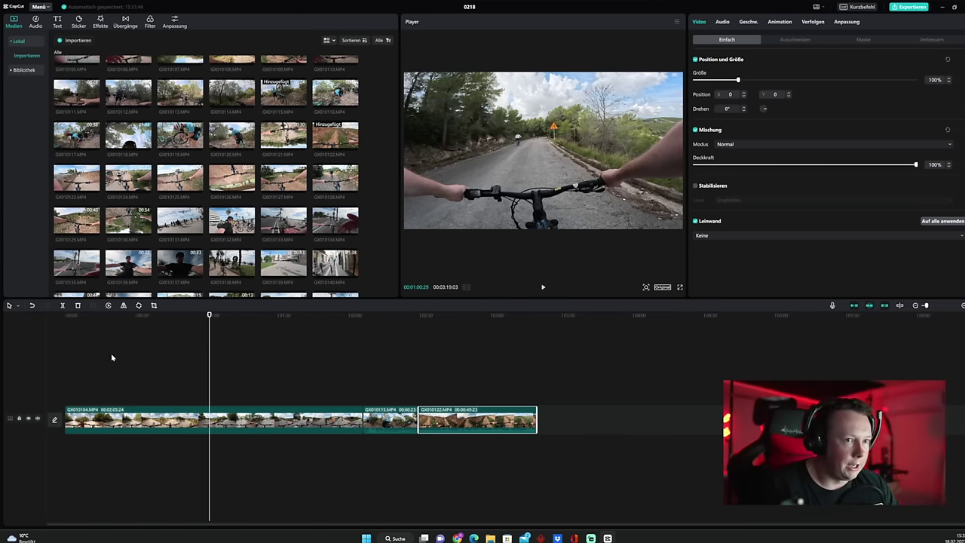
Step: Split the GX010104.MP4 clip at the playhead position 00:01:00:29, keeping both parts in their order
left_click(175, 416)
key("ctrl+b")
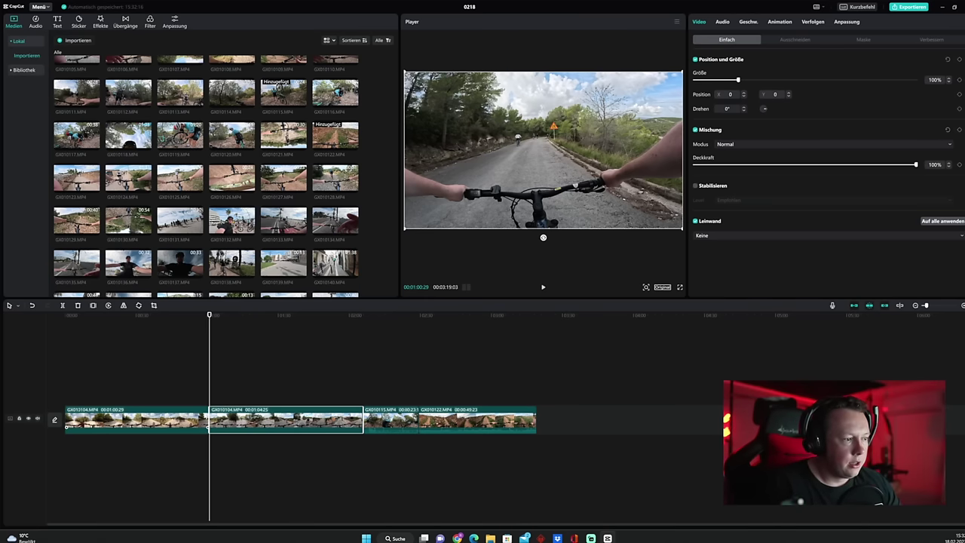
mouse_move(254, 423)
left_mouse_down()
mouse_move(226, 398)
mouse_move(160, 397)
mouse_move(255, 419)
left_mouse_up()
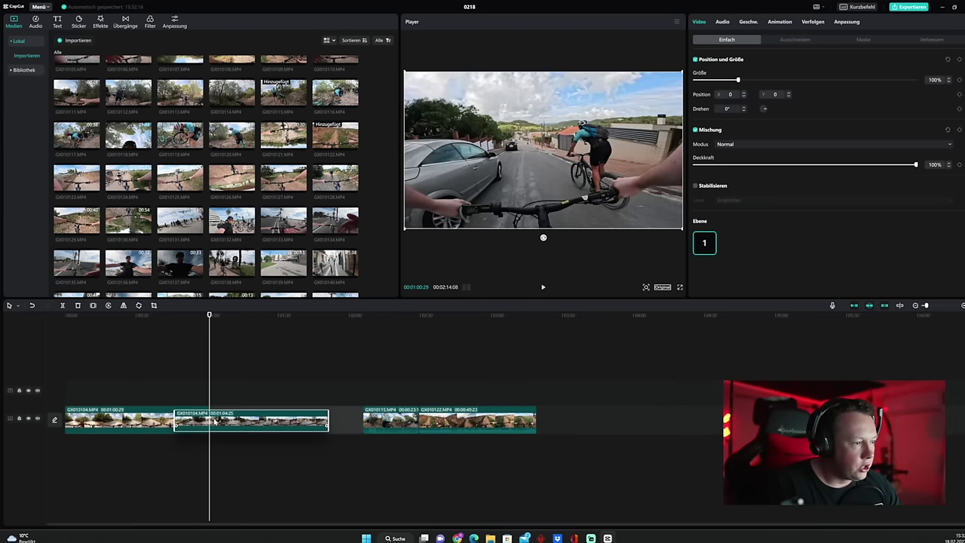
Step: Split the second GX010104.MP4 segment at 00:01:26:17 and keep the resulting parts in place
left_click(270, 398)
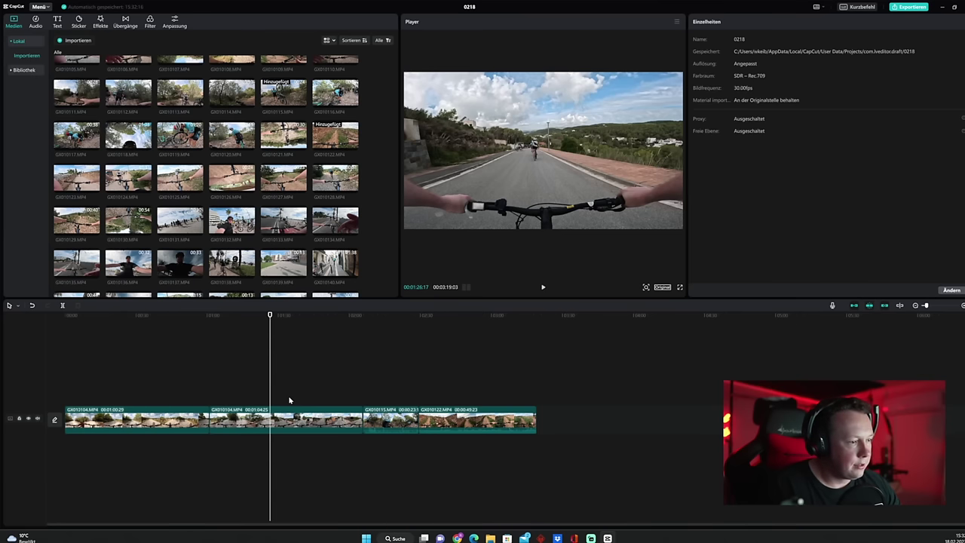
left_click(294, 424)
key("ctrl+b")
mouse_move(294, 424)
left_mouse_down()
mouse_move(233, 396)
mouse_move(183, 395)
mouse_move(260, 403)
mouse_move(293, 422)
mouse_move(280, 420)
left_mouse_up()
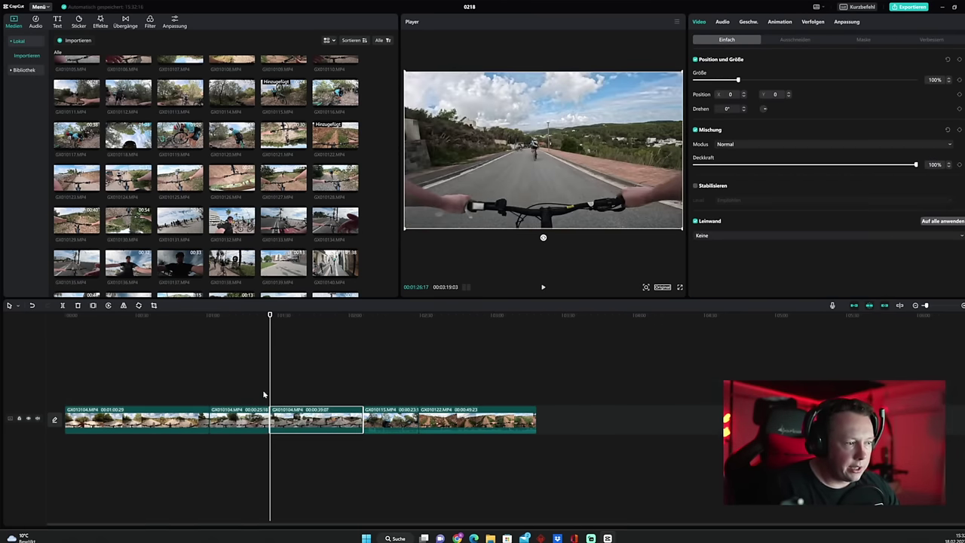
Step: Try enlarging the first GX010104.MP4 segment to 104% and set its scale back to 100%
left_click(157, 395)
left_click(140, 421)
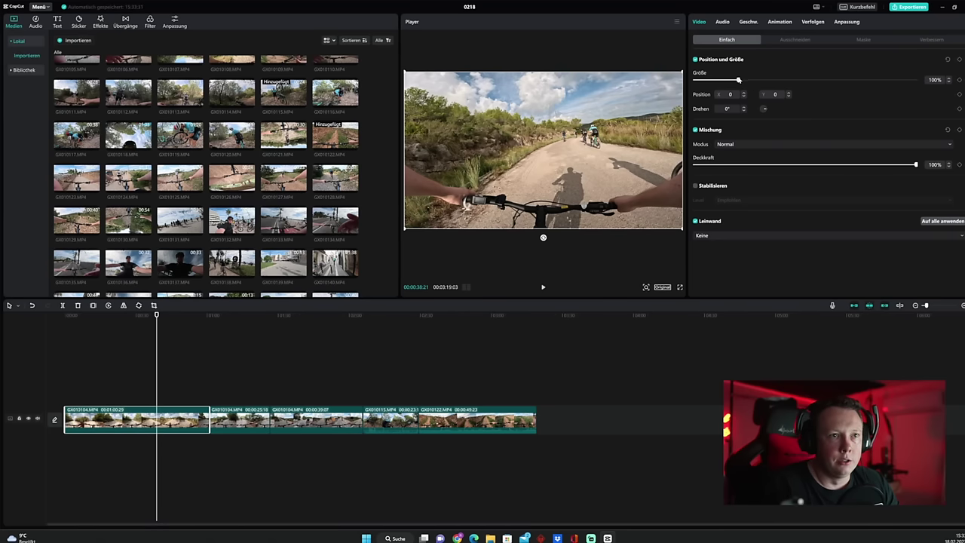
mouse_move(739, 80)
left_mouse_down()
mouse_move(721, 80)
mouse_move(739, 80)
left_mouse_up()
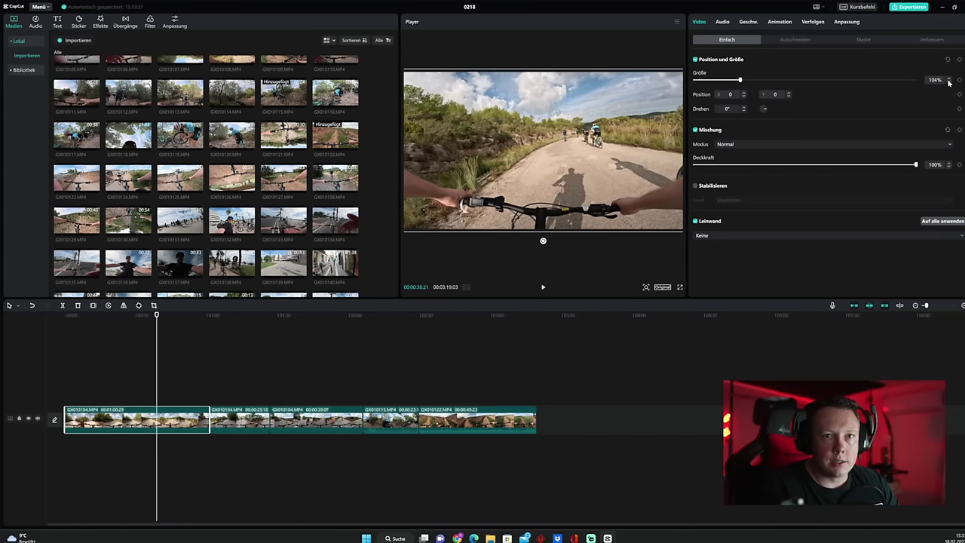
left_click(949, 82)
left_click(950, 82)
left_click(949, 82)
left_click(949, 81)
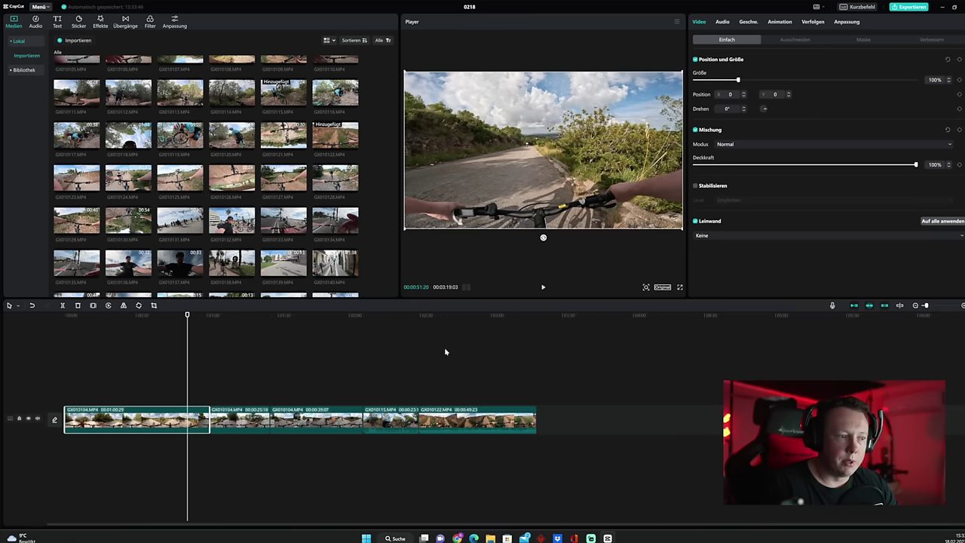
Step: Try overlaying the second segment on a track above the first, vary its opacity, and return it to the main track
left_click_drag(248, 421, 189, 386)
left_click(189, 386)
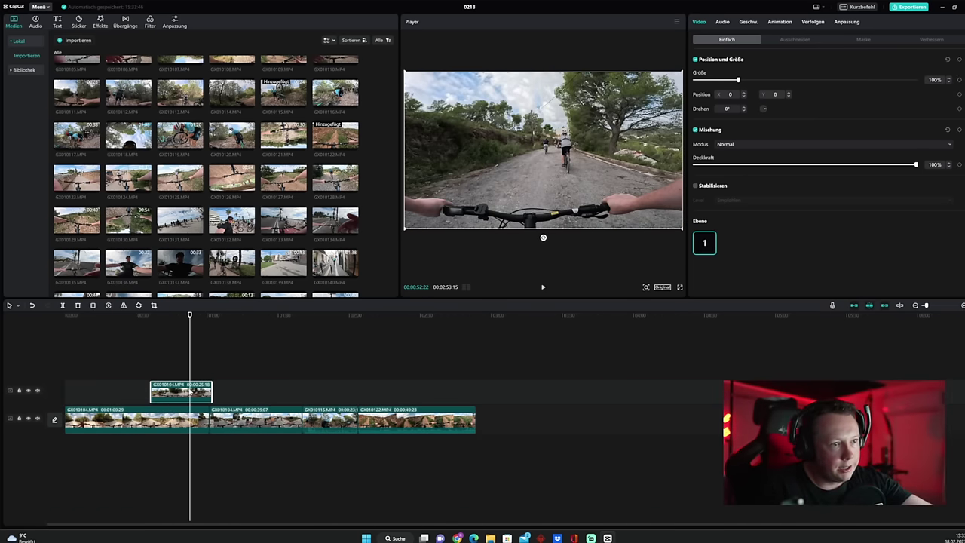
left_click_drag(782, 163, 920, 165)
left_click_drag(181, 389, 207, 424)
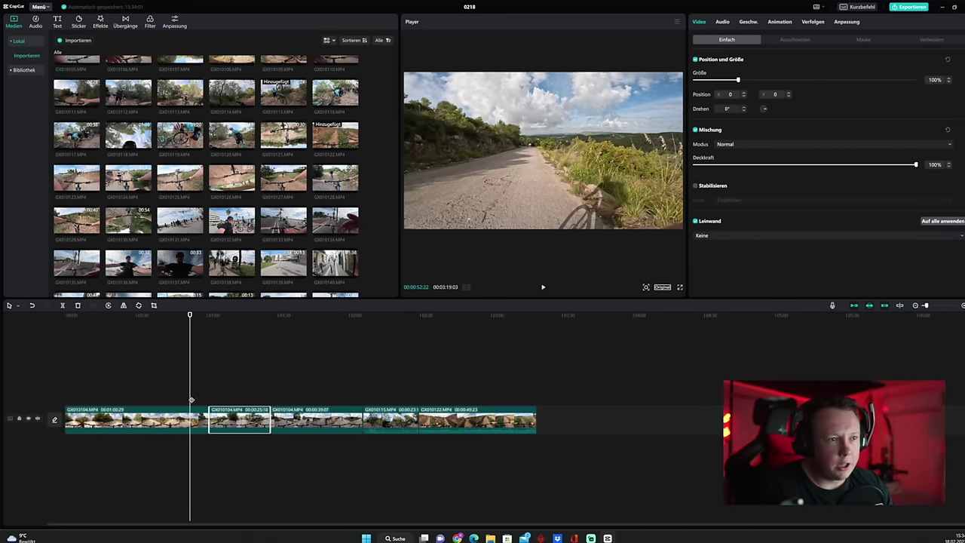
Step: Examine the cutout options and the face enhancement options of the first GX010104.MP4 segment at 00:00:35:18
left_click(150, 385)
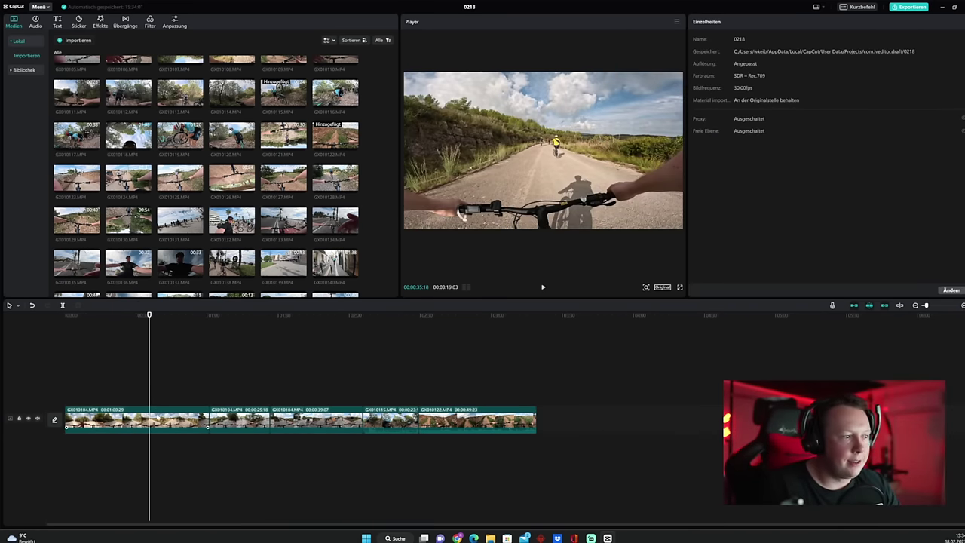
left_click(185, 411)
left_click(784, 39)
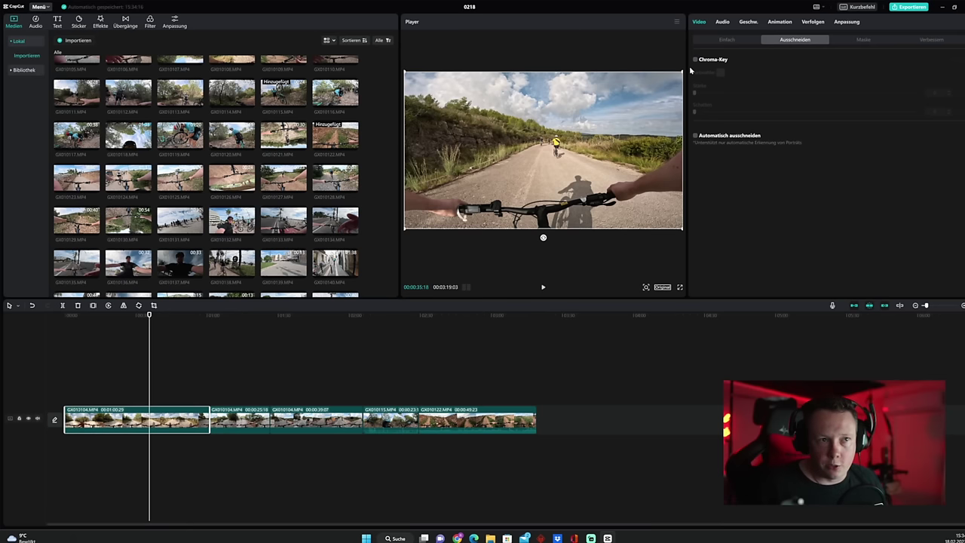
left_click(931, 40)
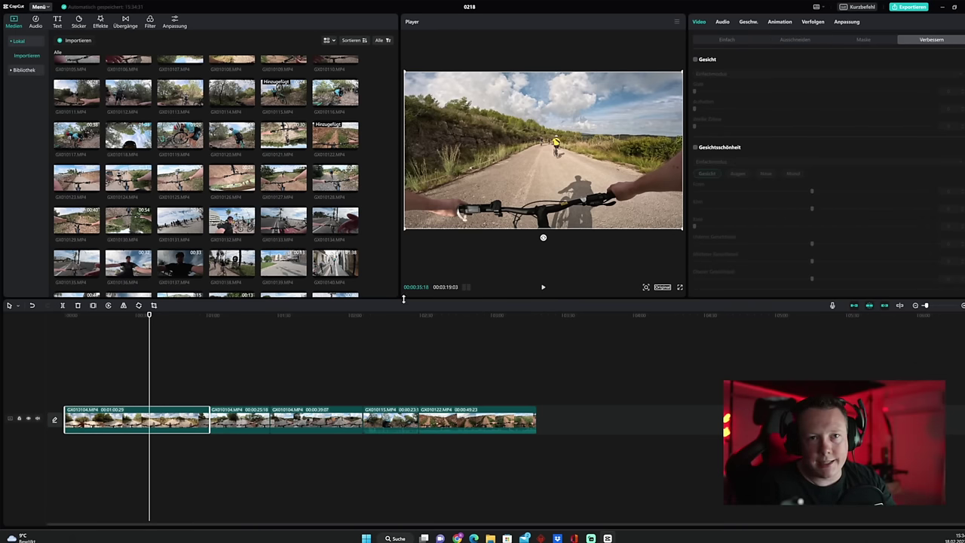
left_click(695, 60)
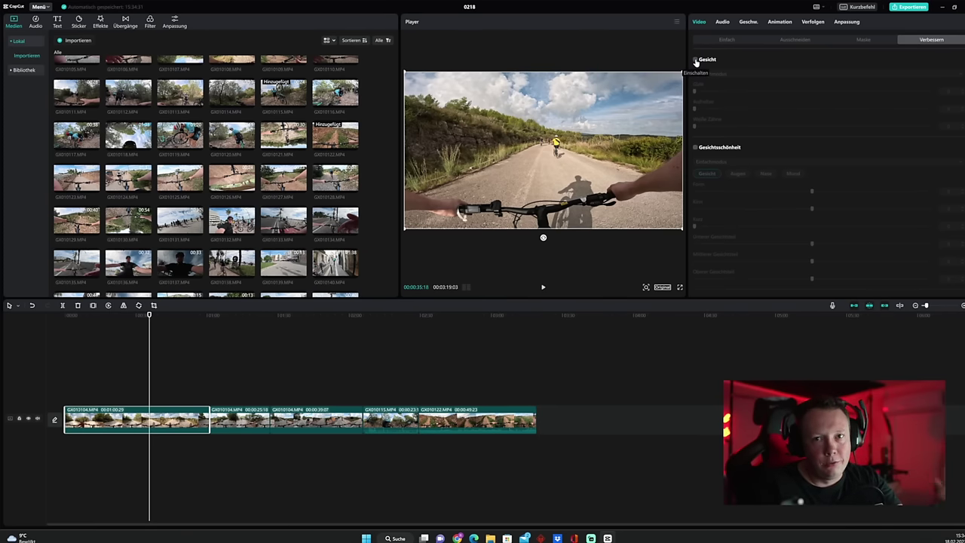
Step: Try stabilizing the first segment at the recommended level and switch the stabilization off again
left_click(726, 40)
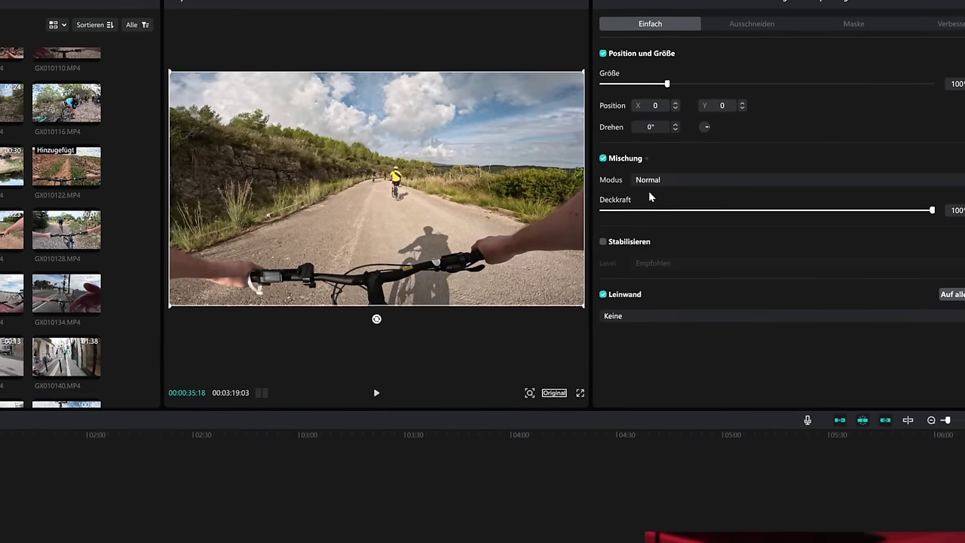
left_click(601, 242)
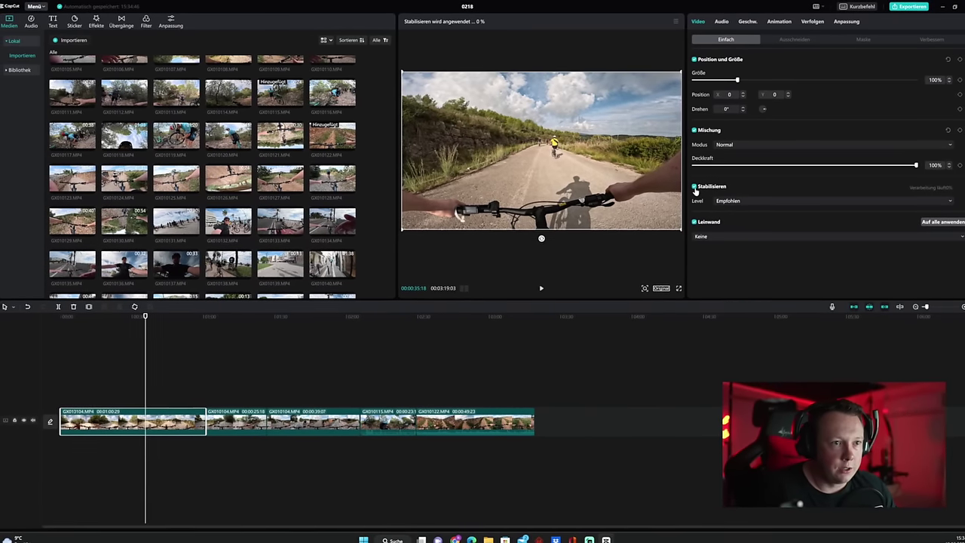
left_click(693, 187)
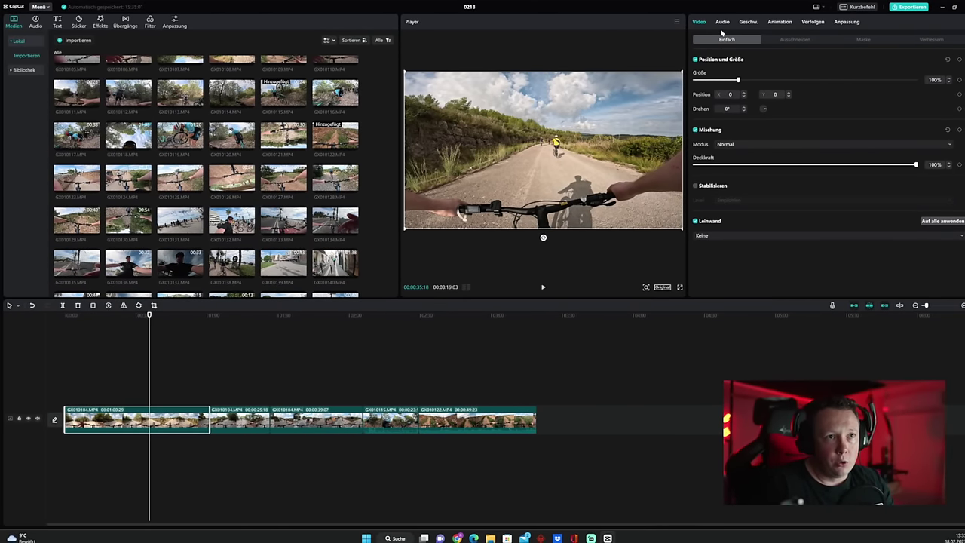
Step: Examine the first segment's audio, speed, animation and tracking options
left_click(721, 22)
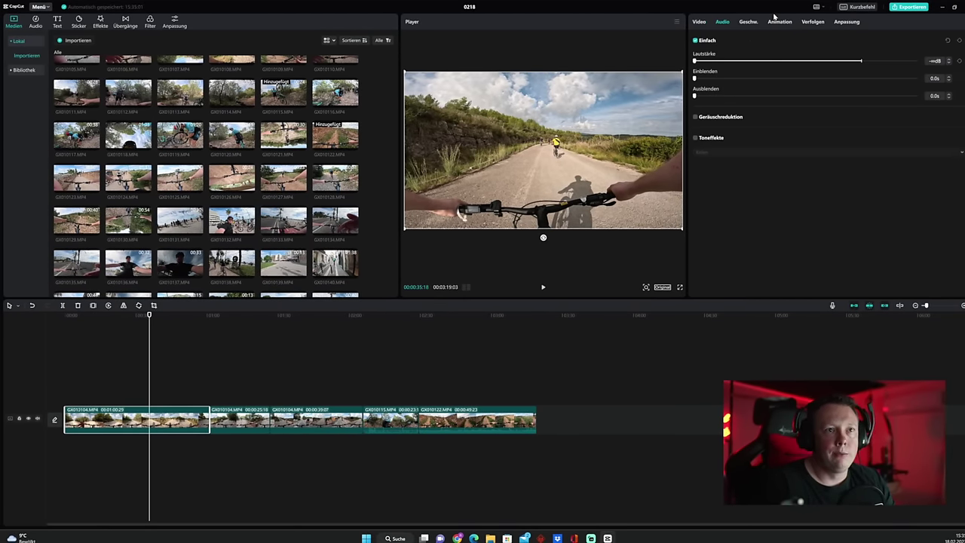
left_click(749, 23)
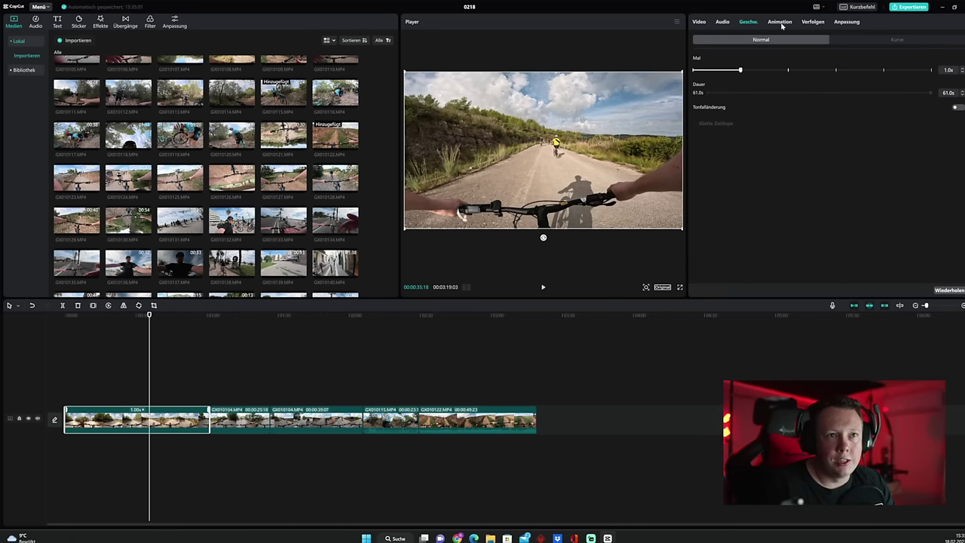
left_click(779, 23)
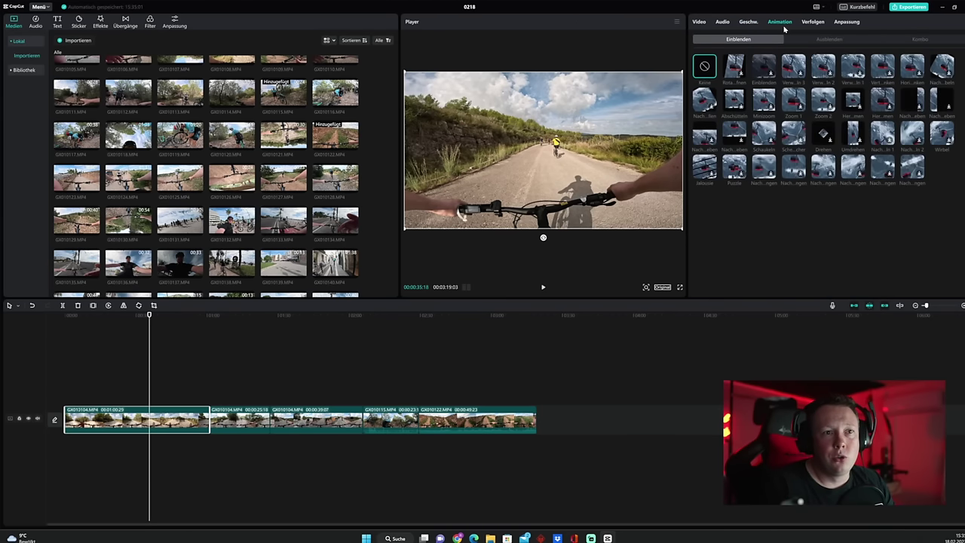
left_click(812, 23)
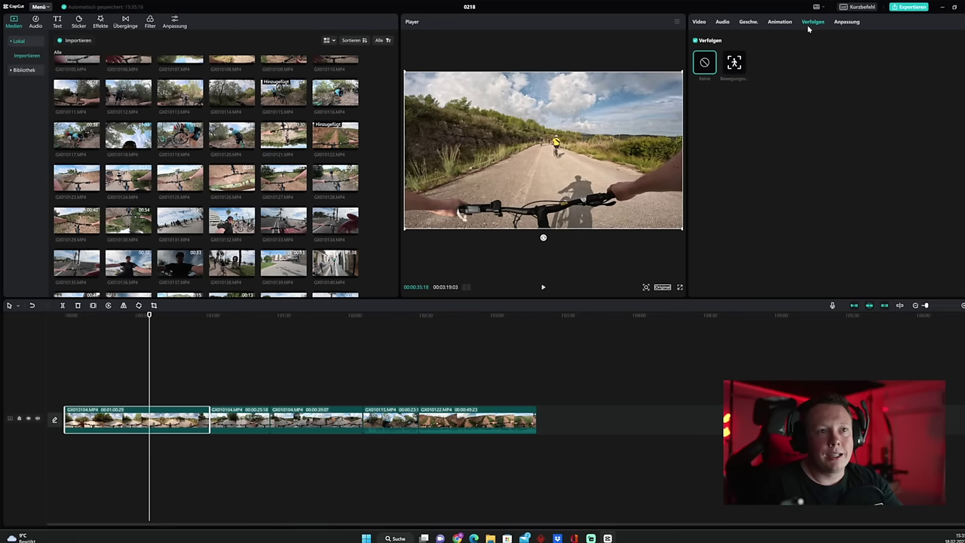
Step: Try motion tracking on the first segment with the tracking frame placed over the cyclist in yellow
left_click(734, 64)
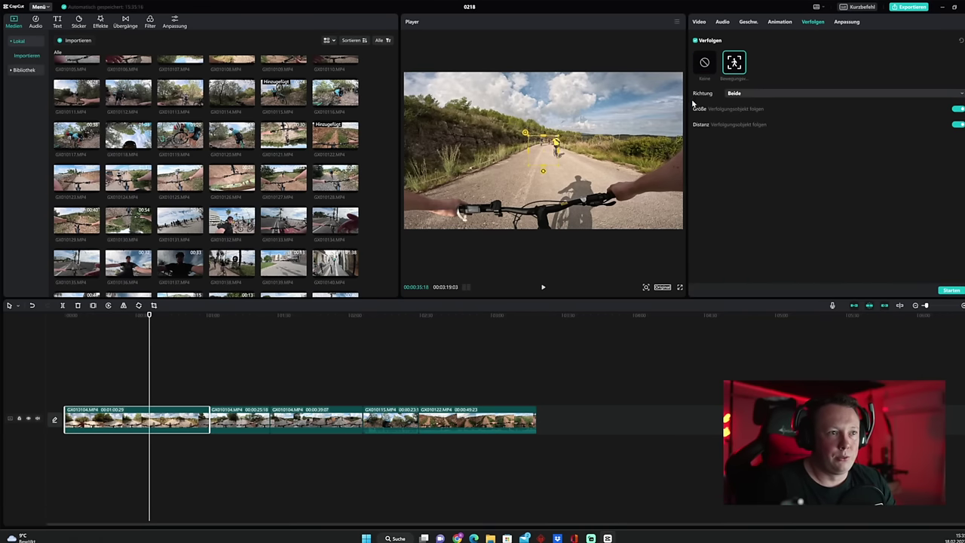
left_click_drag(540, 153, 557, 149)
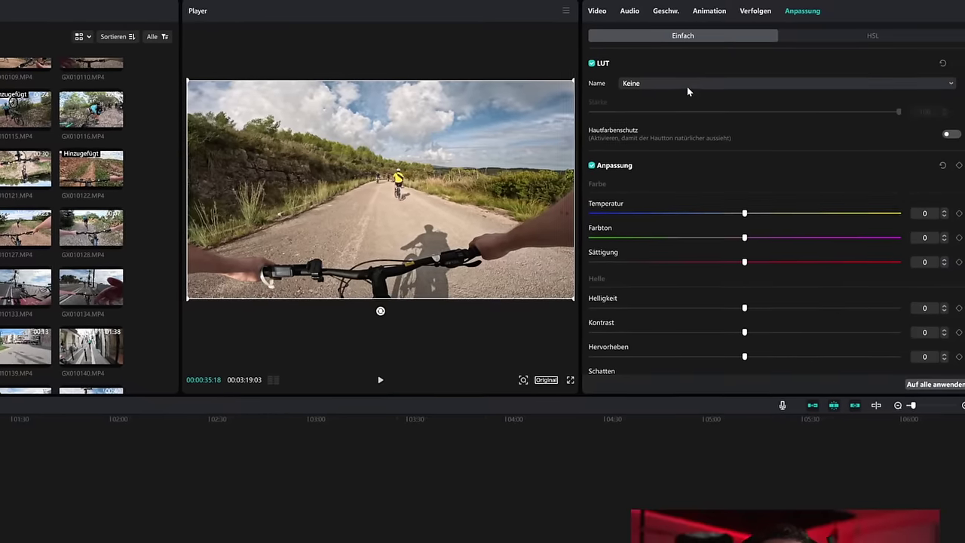
Step: Examine the LUT and adjustment options of the first segment, trying a cooler and a warmer temperature and resetting it to 0
left_click(767, 78)
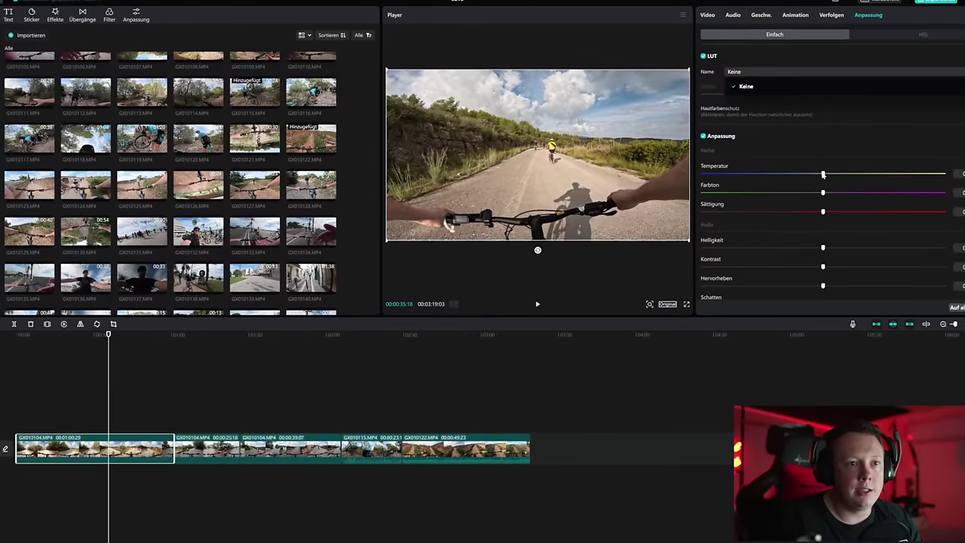
left_click_drag(823, 174, 776, 176)
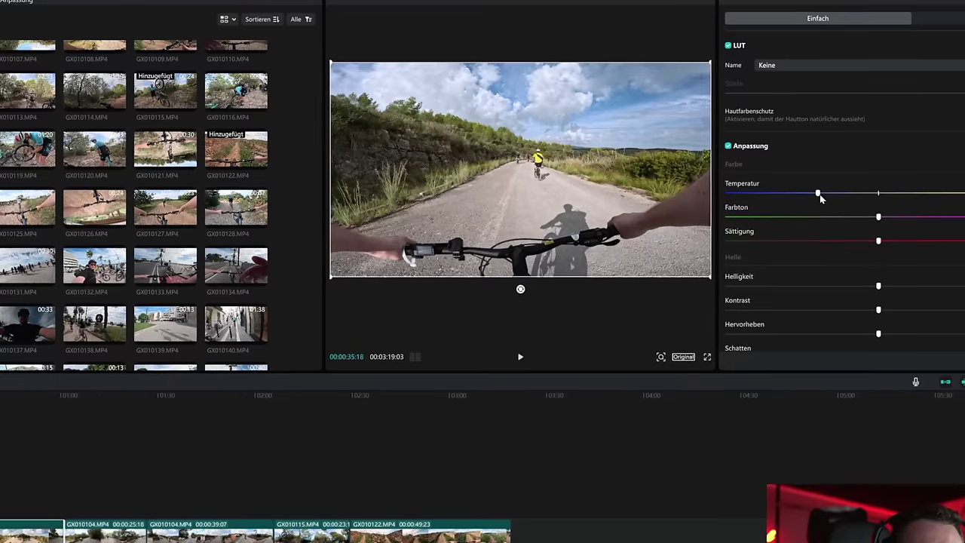
left_click_drag(829, 198, 902, 197)
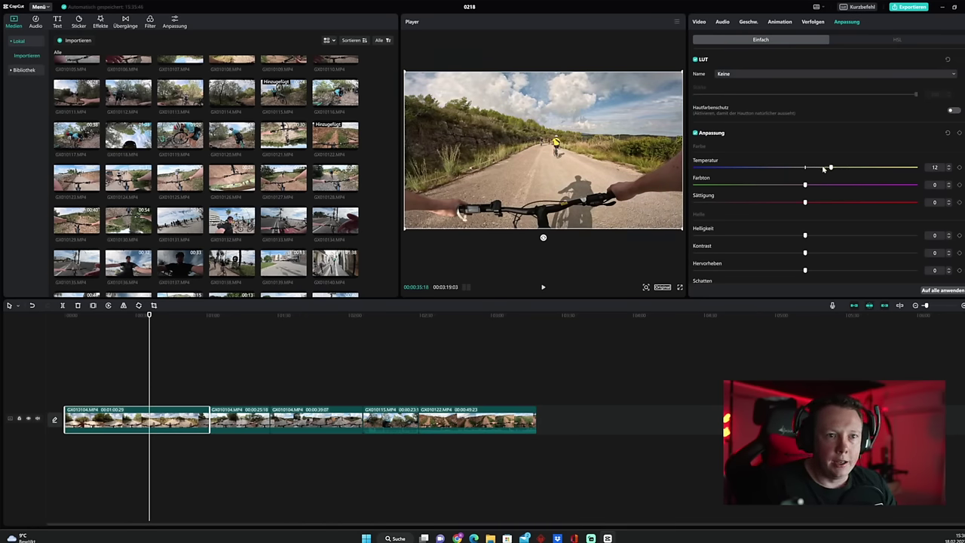
left_click_drag(824, 169, 804, 173)
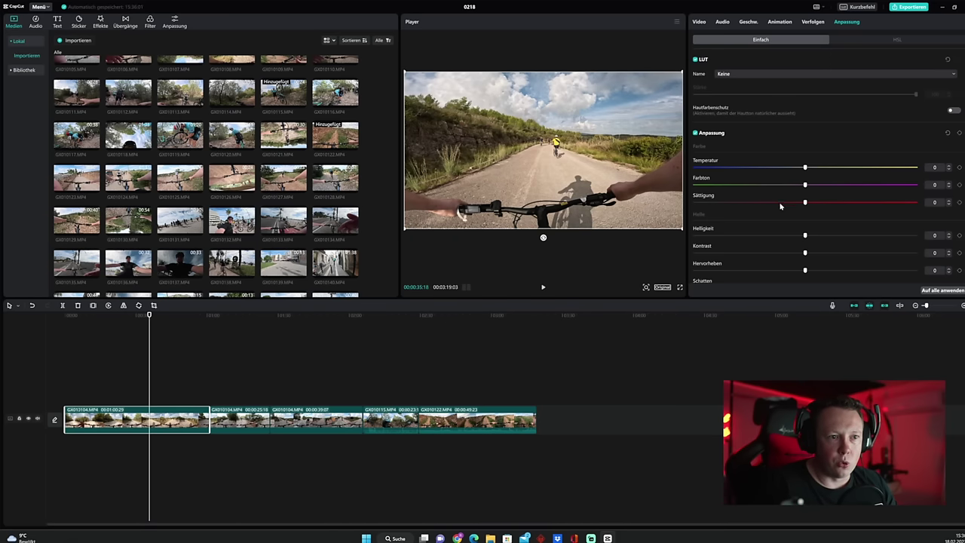
scroll(781, 208, "down", 3)
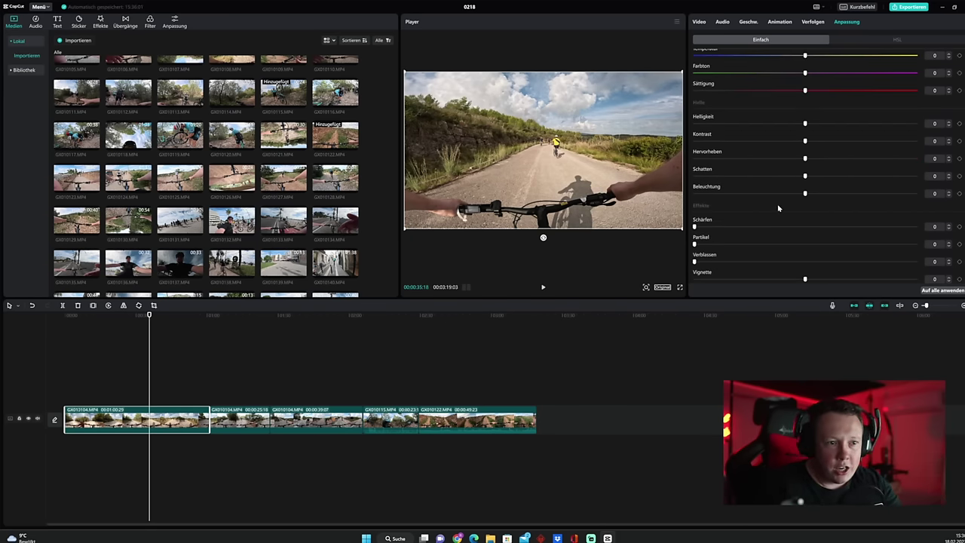
mouse_move(805, 281)
left_mouse_down()
mouse_move(845, 279)
mouse_move(764, 277)
mouse_move(804, 281)
left_mouse_up()
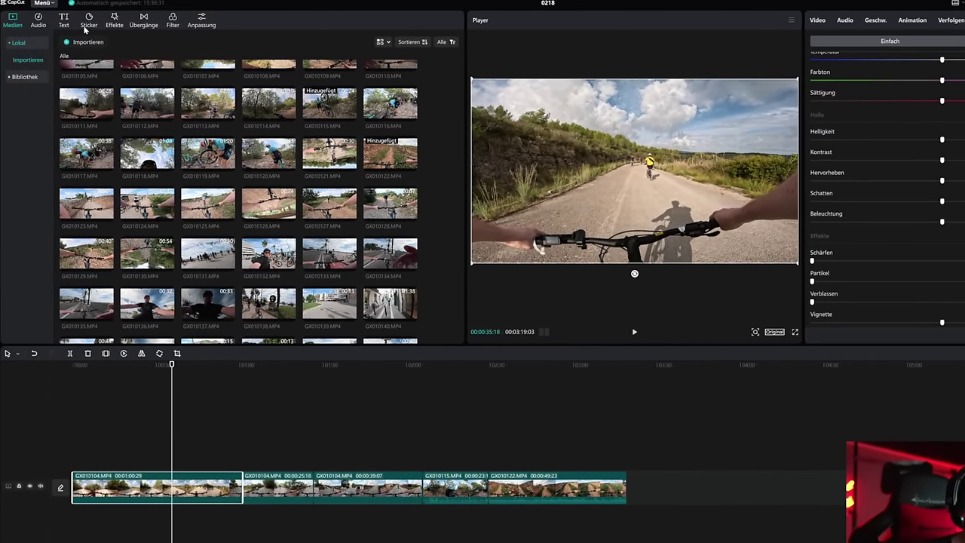
Step: Examine the available video effects and preview several trending transitions, including Hereinziehen
left_click(114, 23)
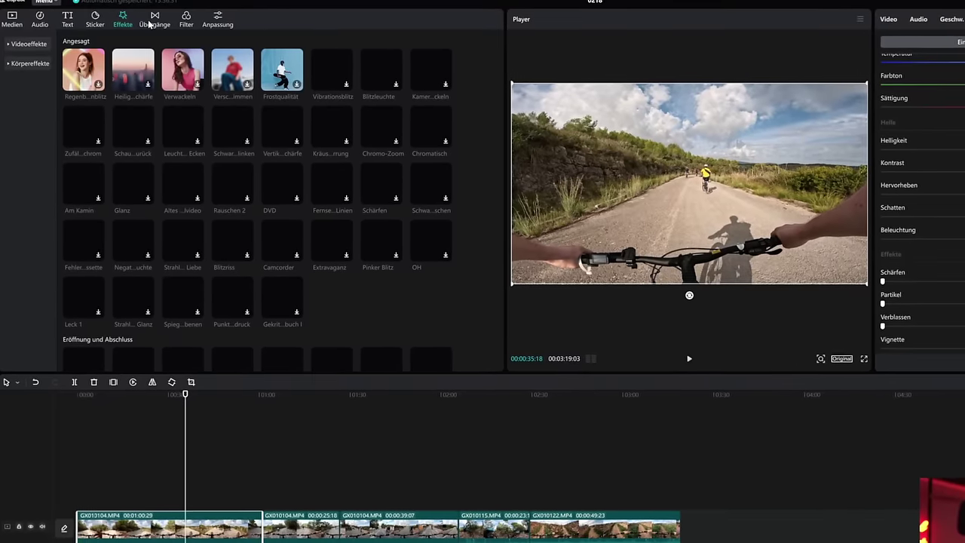
left_click(152, 21)
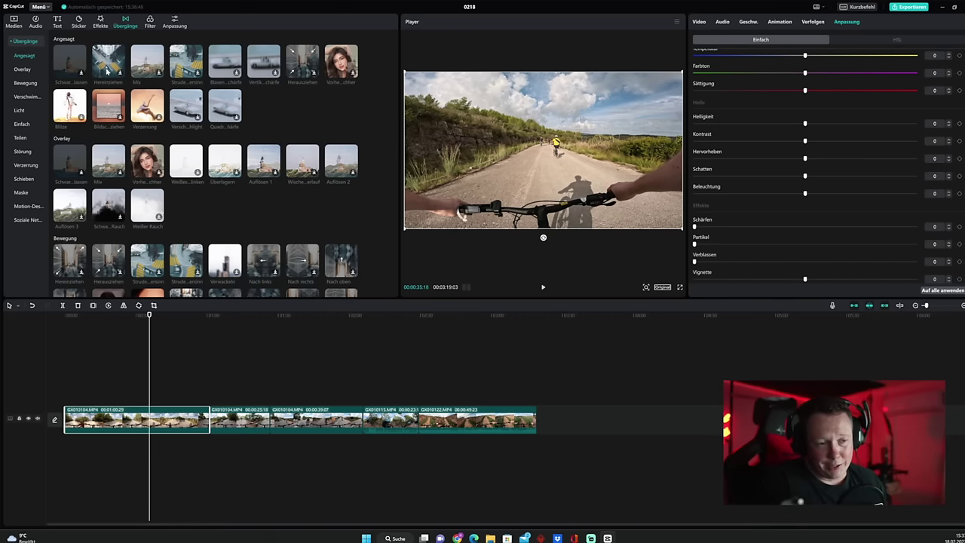
left_click(106, 70)
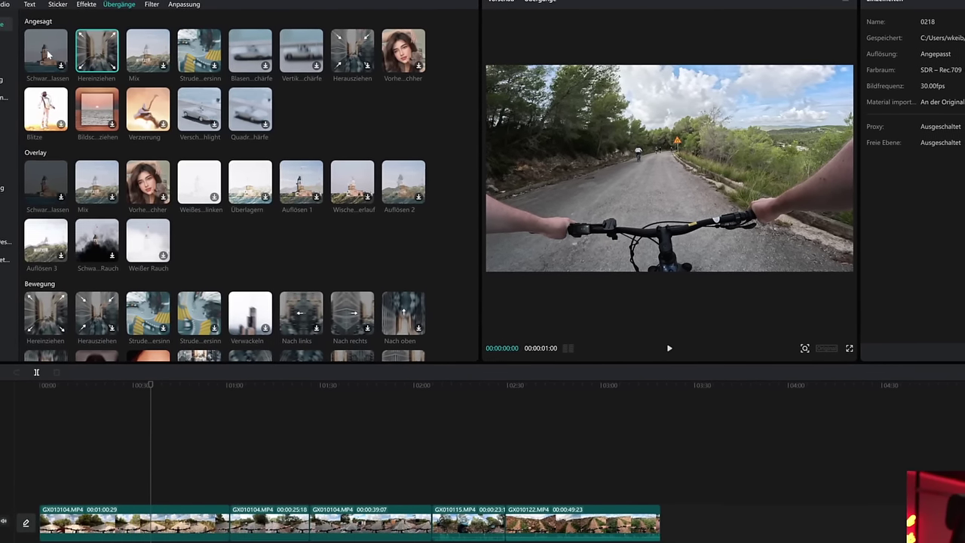
mouse_move(80, 60)
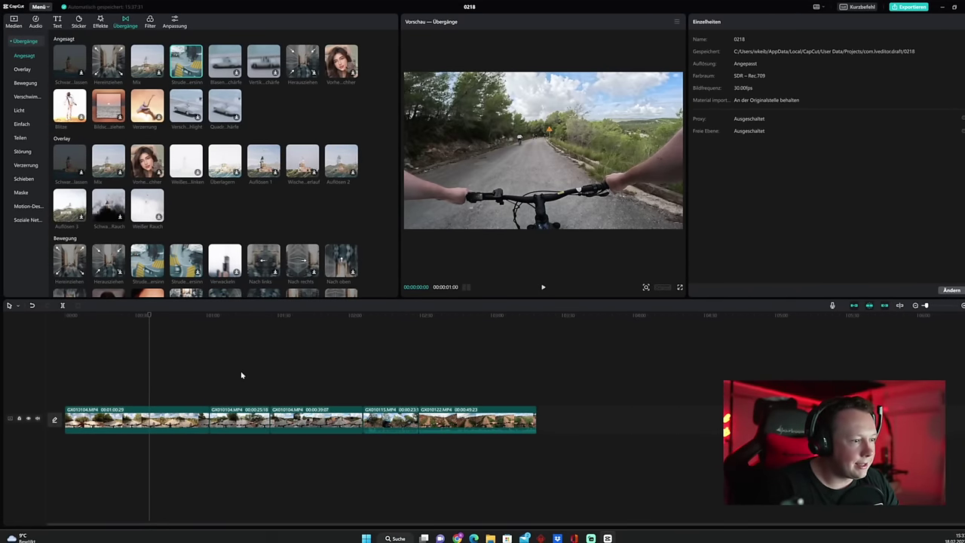
Step: Delete the second and third GX010104.MP4 segments and the GX010115.MP4 clip from the timeline
left_click_drag(241, 375, 345, 437)
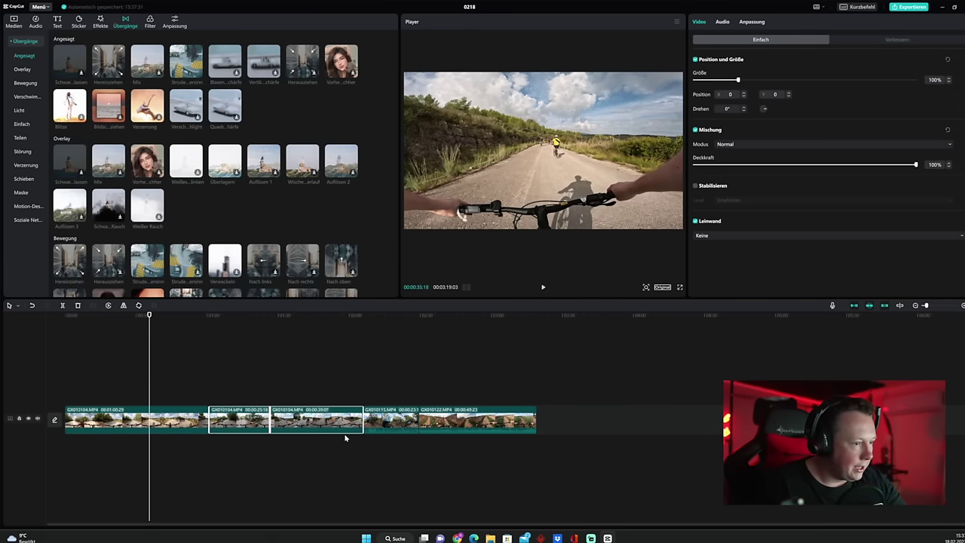
key("Delete")
left_click(235, 421)
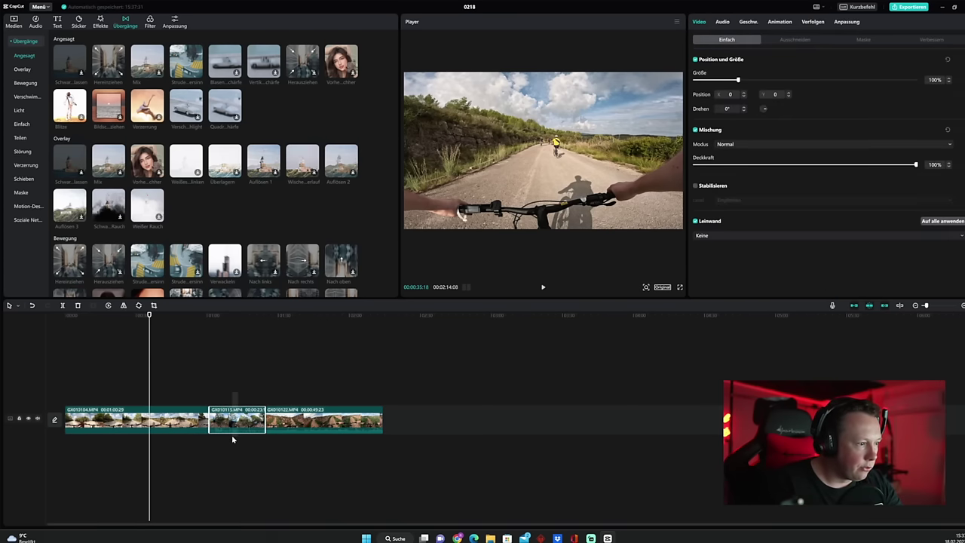
key("Delete")
Step: Add a 3.8 s Strudel im Uhrzeigersinn transition between GX010104.MP4 and GX010122.MP4 and play it back
left_click(249, 426)
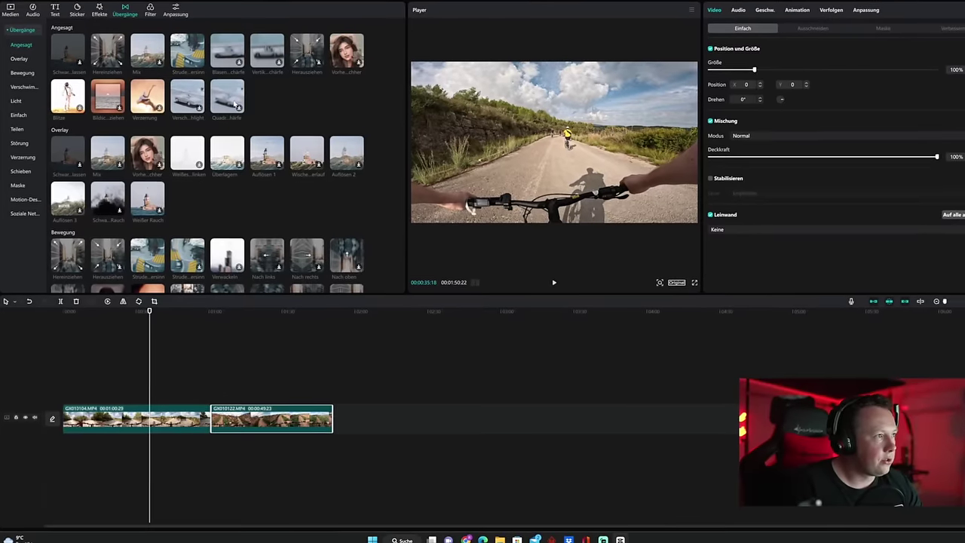
left_click_drag(189, 51, 223, 424)
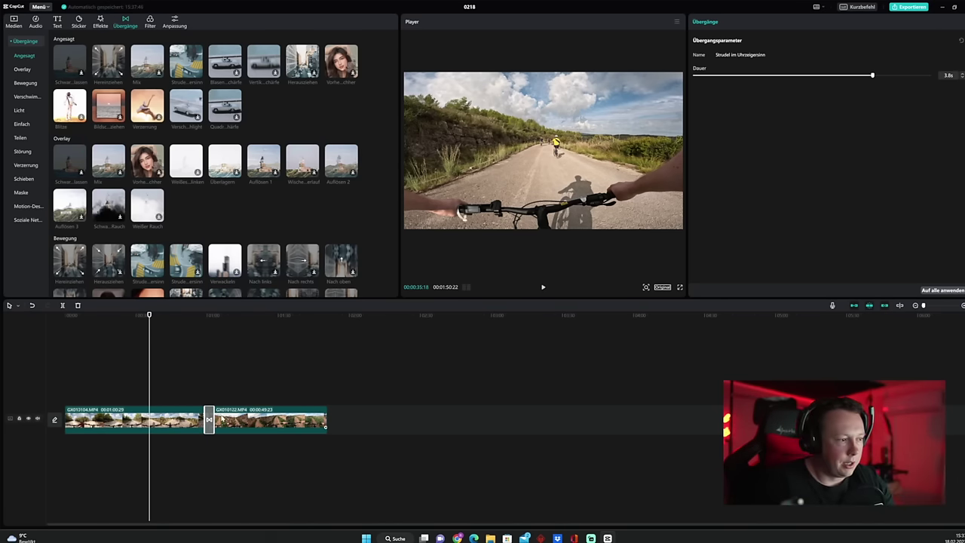
left_click(200, 400)
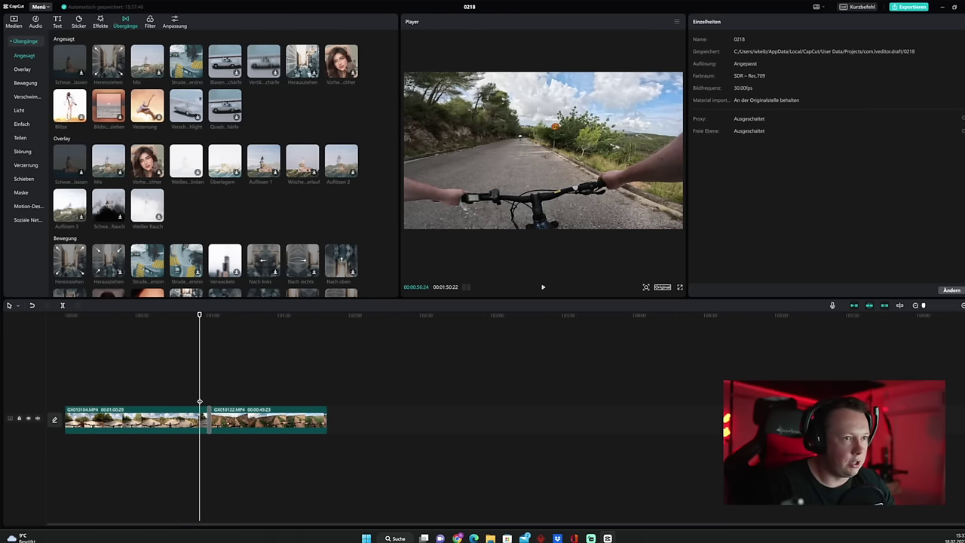
key("space")
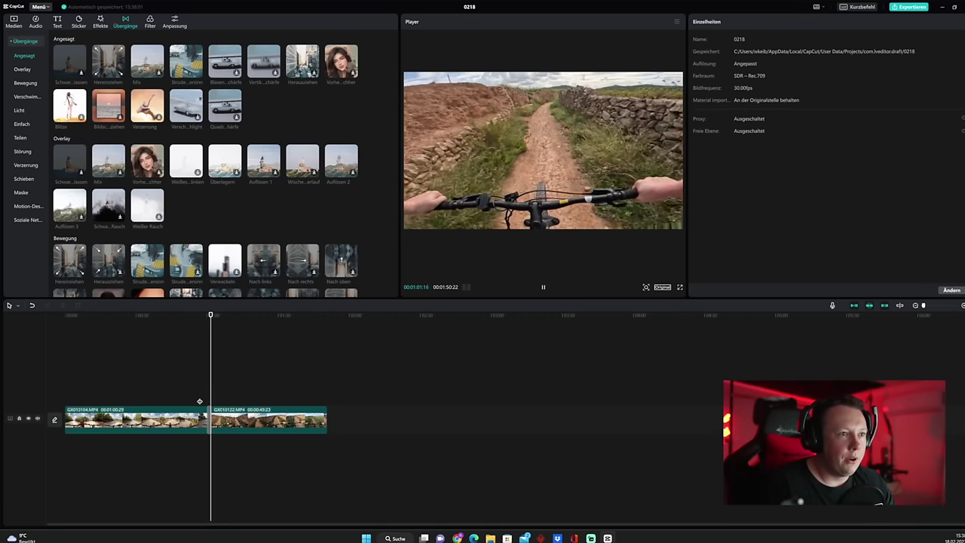
key("space")
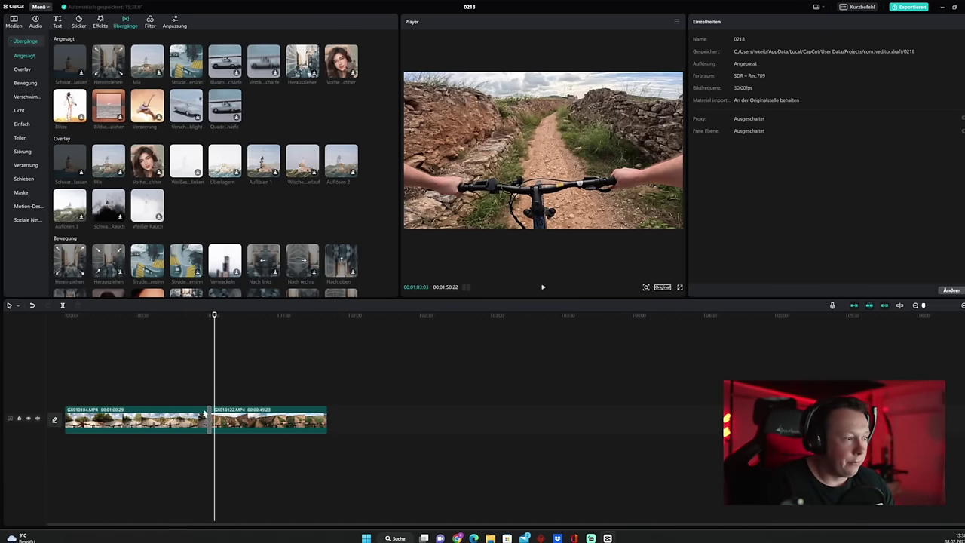
Step: Shorten the swirl transition between the first two clips to 0.5 s and play it back
left_click(210, 419)
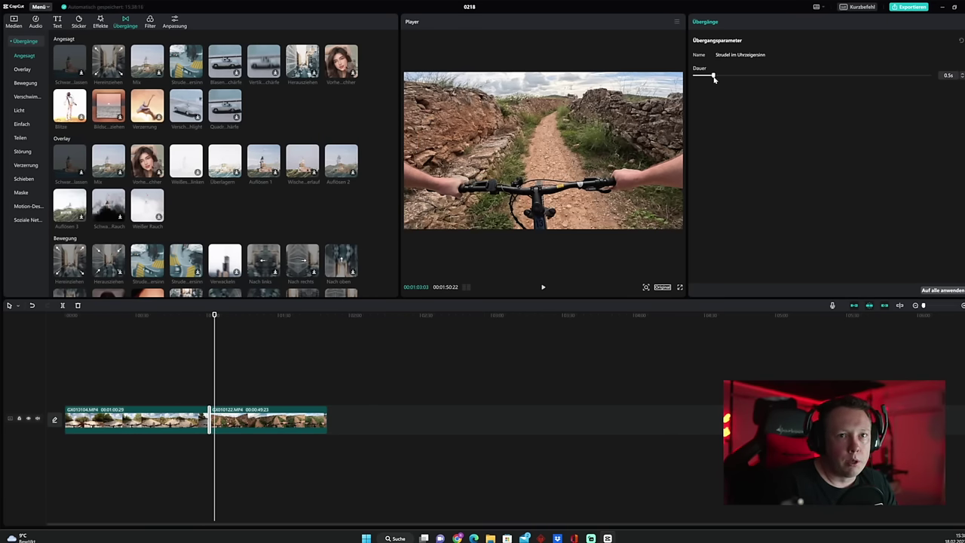
left_click(206, 396)
left_click(192, 400)
key("space")
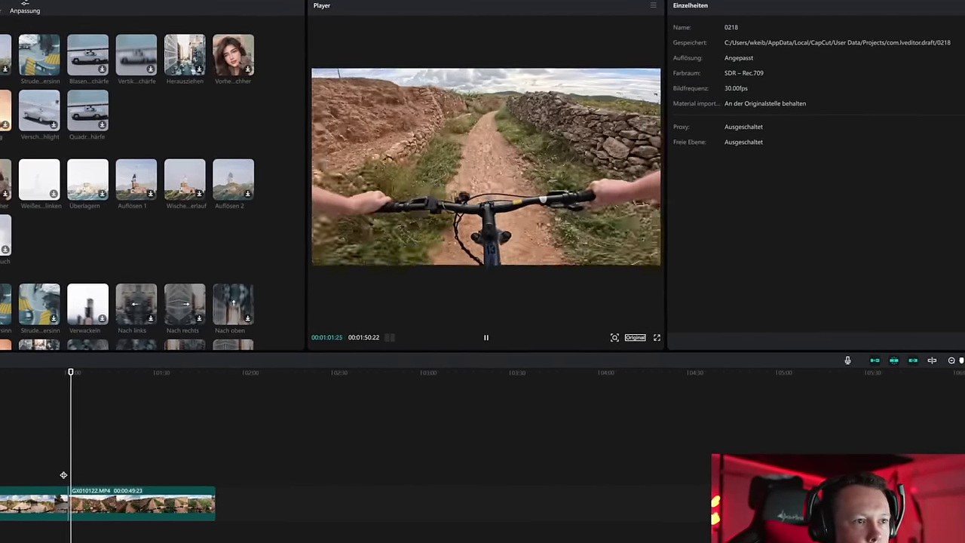
key("space")
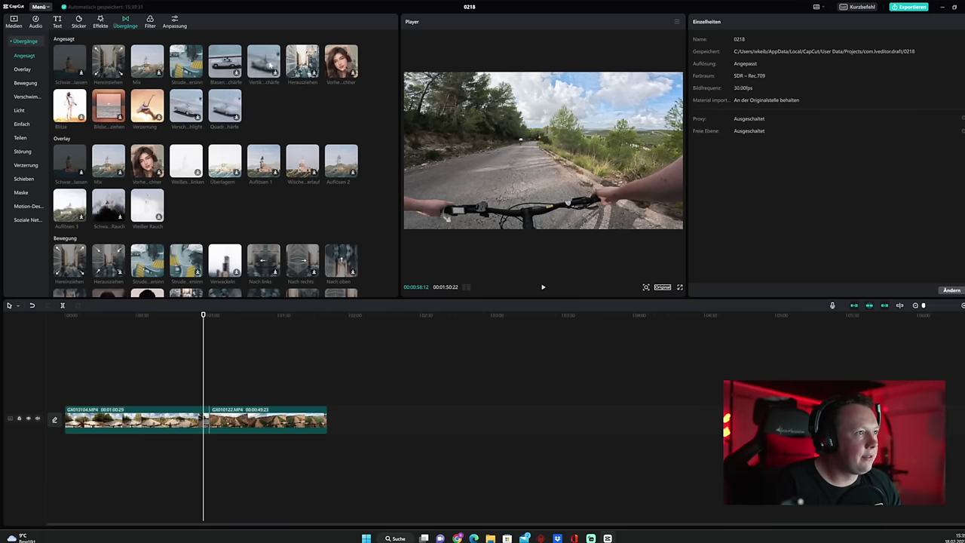
Step: Replace the transition between the first two clips with Vertikale Unschärfe at 0.8 s and play it back
left_click(207, 416)
left_click(212, 368)
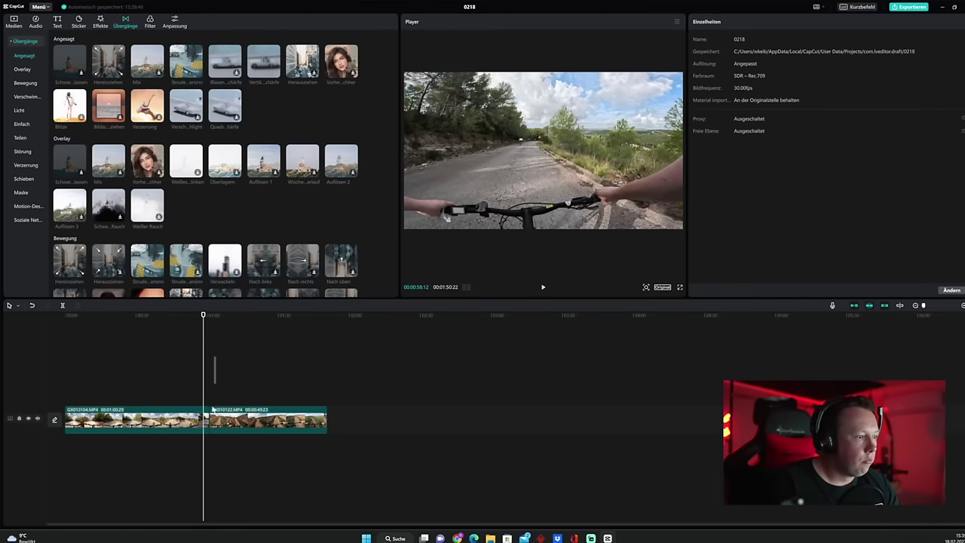
left_click_drag(210, 427, 208, 423)
key("space")
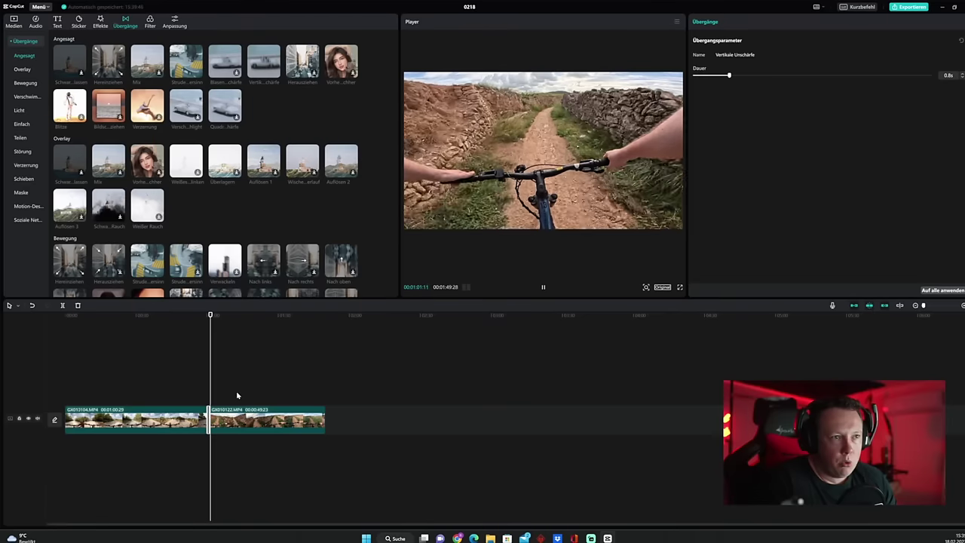
key("space")
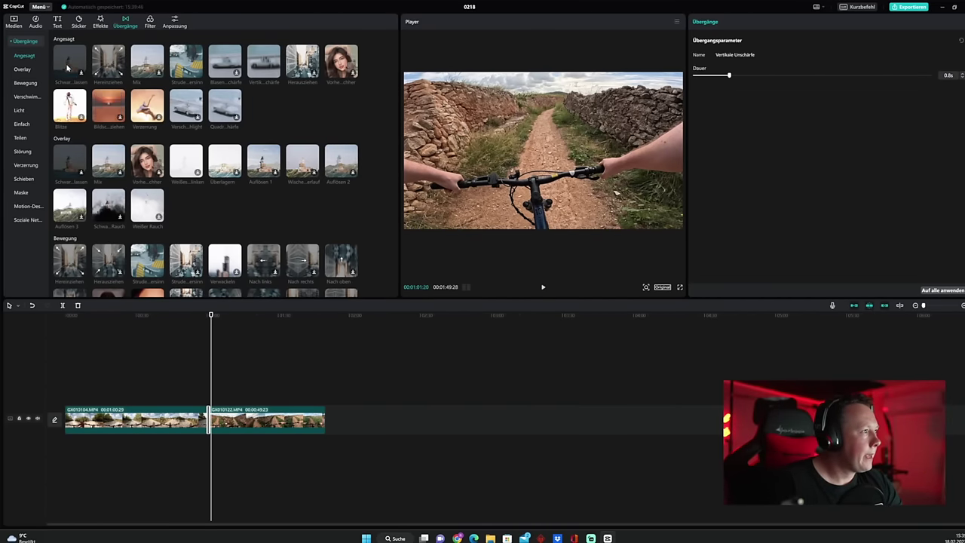
Step: Add the DJI_0011.MP4 clip to the end of the timeline, directly after GX010122.MP4
left_click(13, 21)
scroll(195, 186, "up", 15)
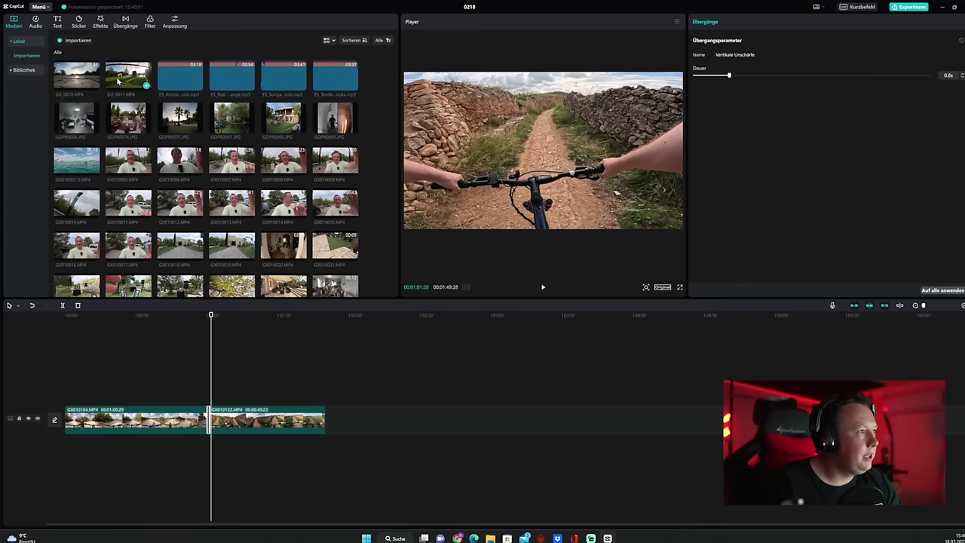
left_click_drag(144, 82, 335, 420)
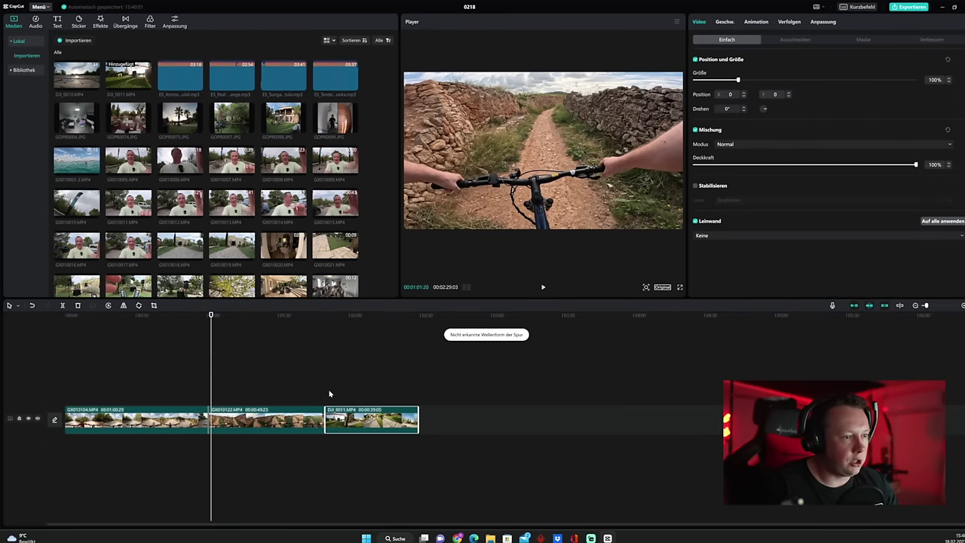
left_click(329, 393)
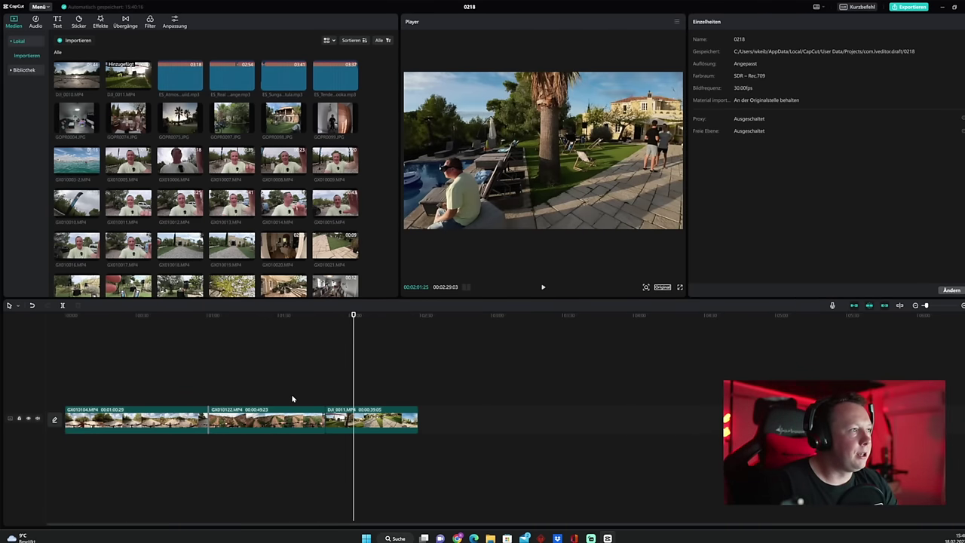
left_click(288, 402)
Step: Browse the transition categories and play the plain cut between GX010122.MP4 and DJI_0011.MP4
left_click(125, 22)
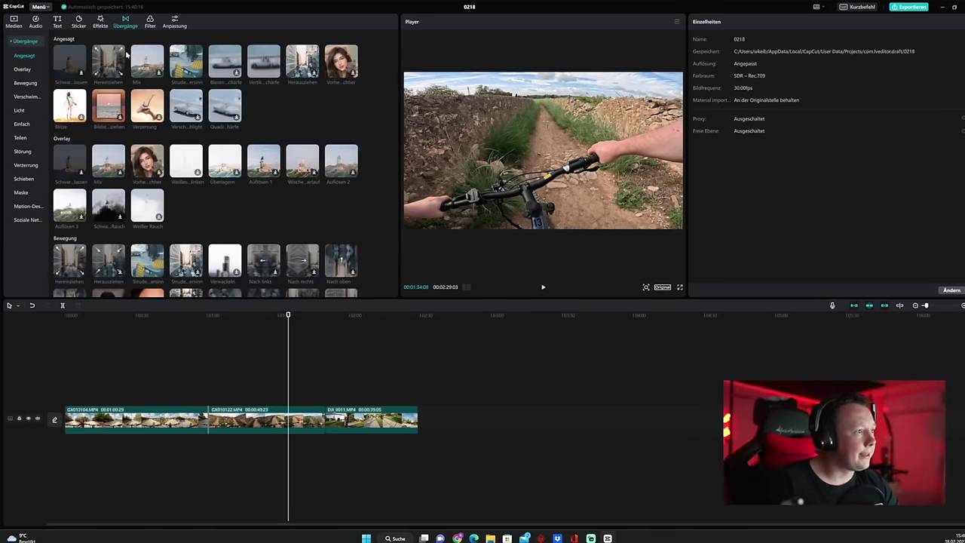
scroll(165, 187, "down", 5)
scroll(165, 186, "down", 4)
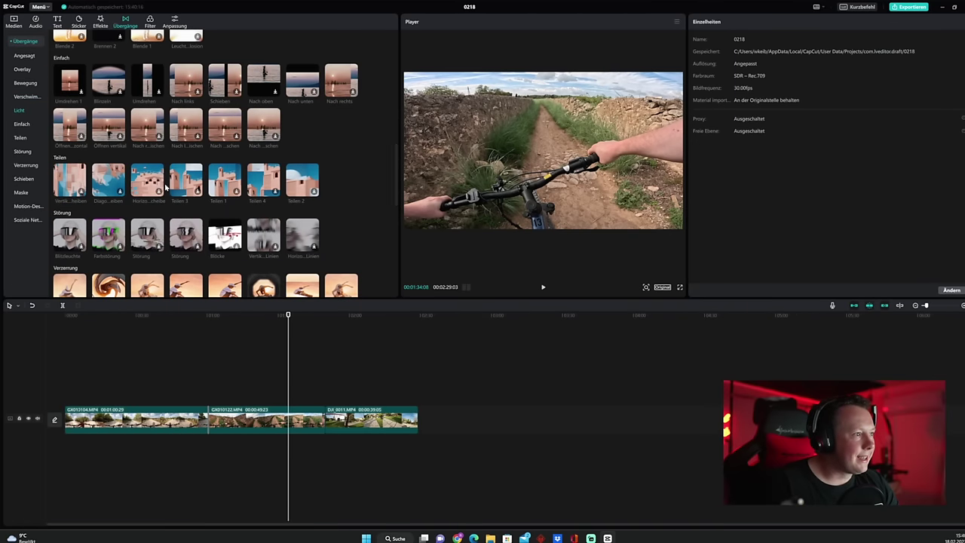
scroll(165, 186, "down", 2)
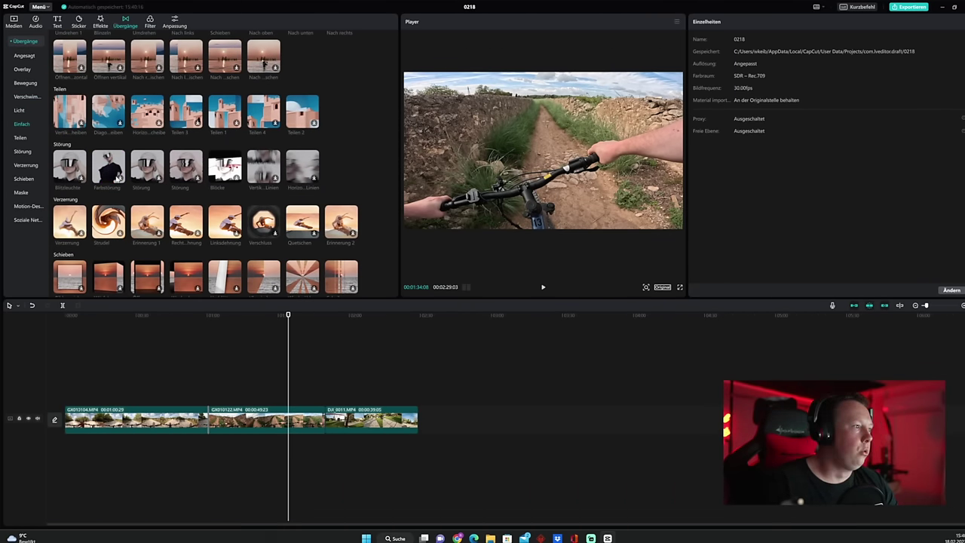
left_click(325, 410)
key("space")
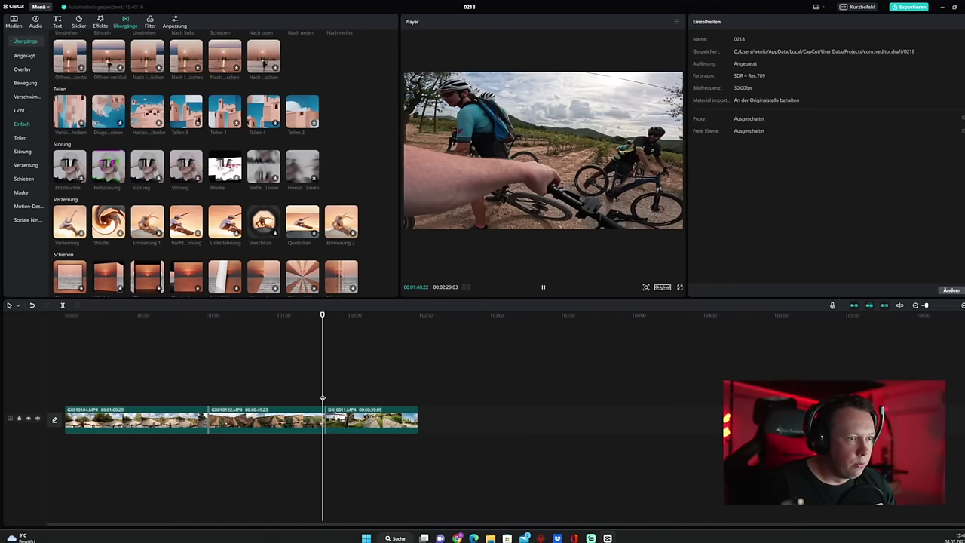
key("space")
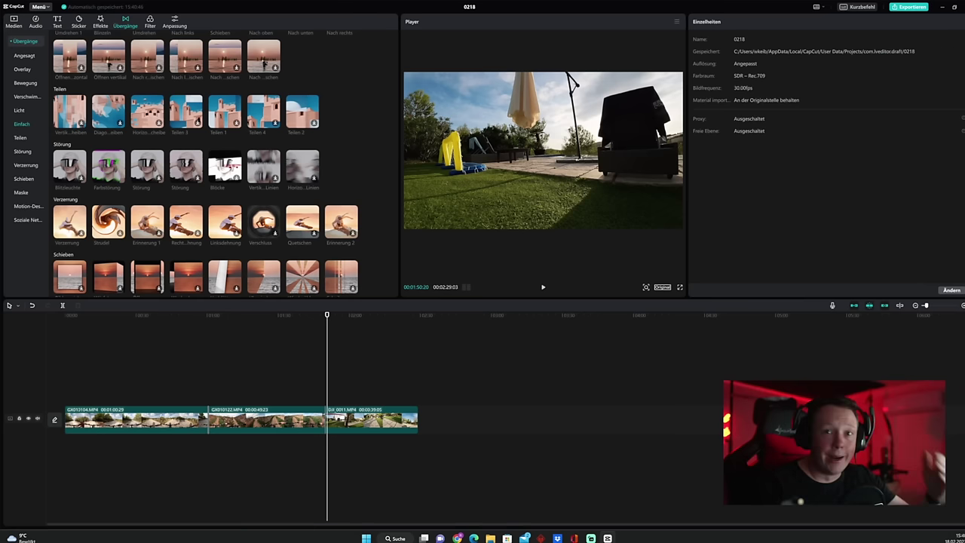
Step: Apply the Schwarzer Panther filter to the first clip on the timeline, GX010104.MP4
left_click(119, 387)
left_click(152, 425)
left_click(158, 400)
left_click(159, 422)
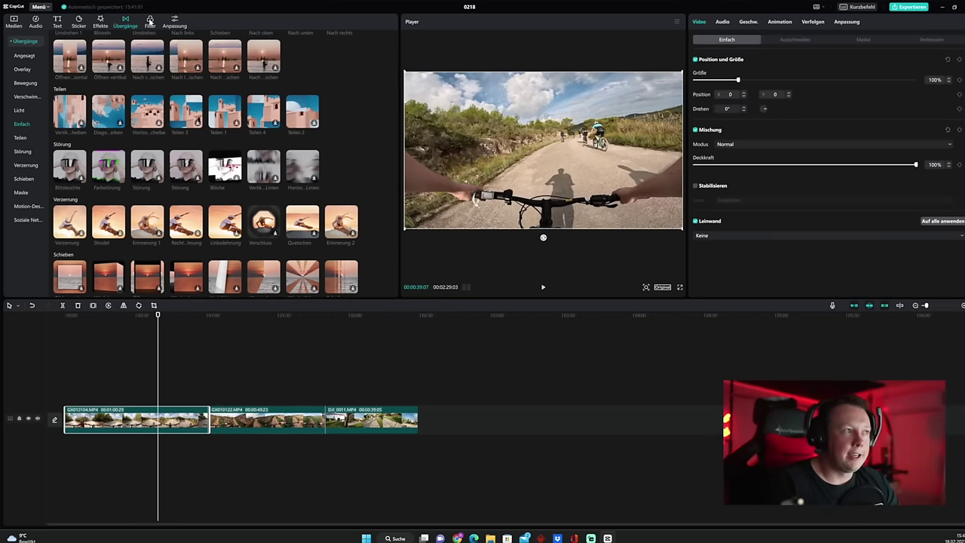
left_click(150, 22)
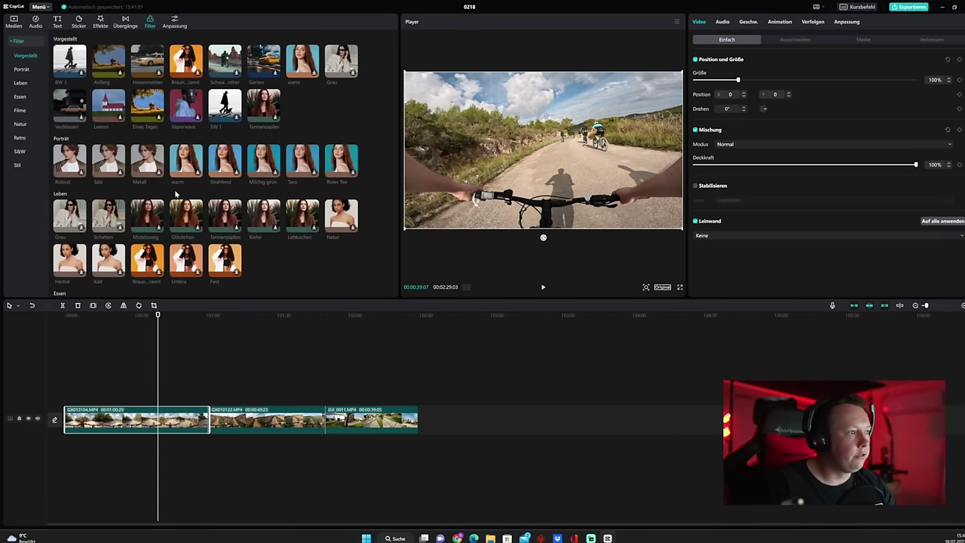
left_click(239, 75)
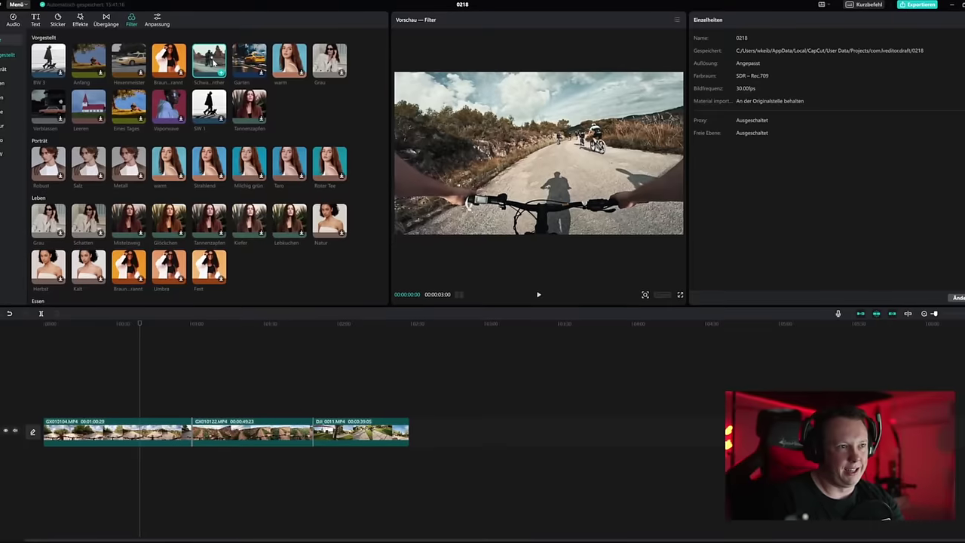
left_click_drag(210, 63, 108, 456)
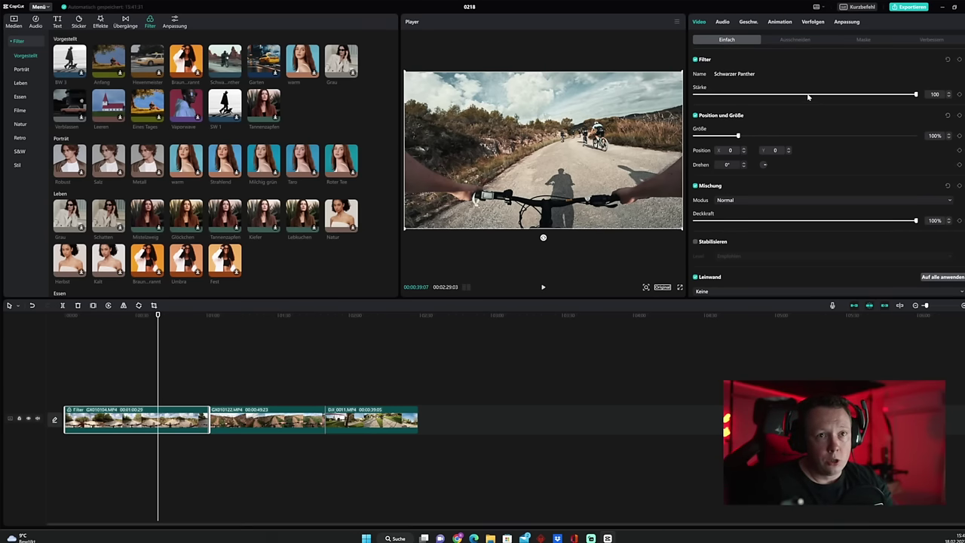
Step: Set the first clip's Schwarzer Panther filter strength to 60 and review the result in an enlarged player
left_click_drag(817, 96, 751, 96)
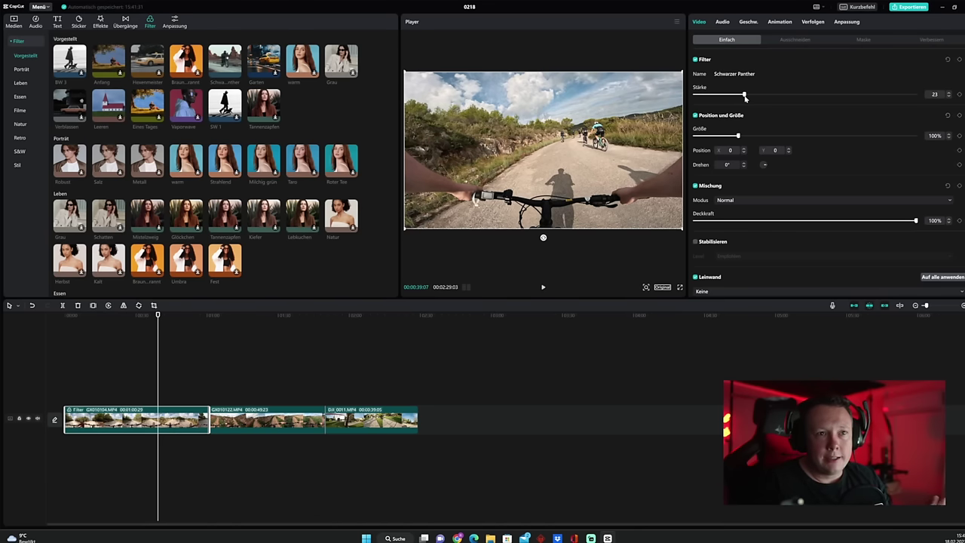
left_click_drag(853, 100, 903, 97)
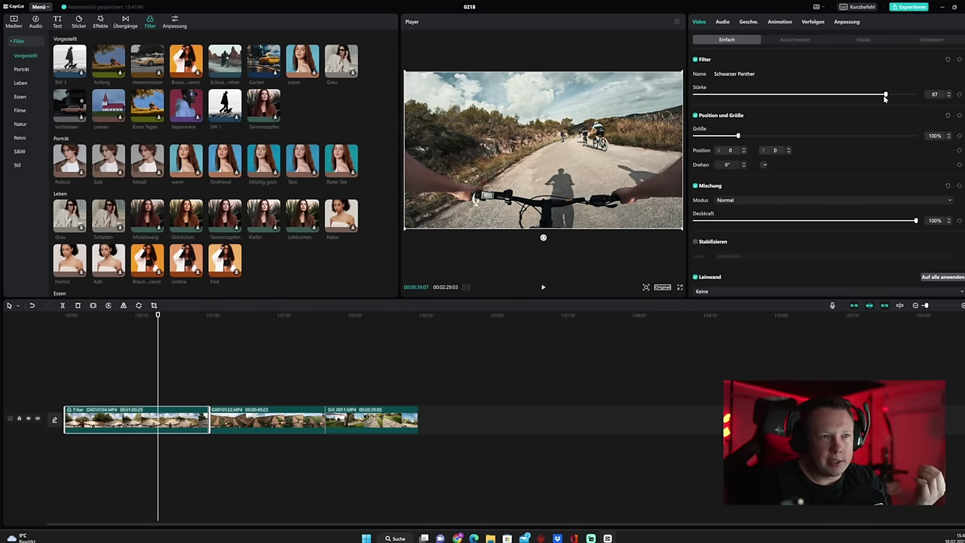
left_click_drag(886, 99, 826, 96)
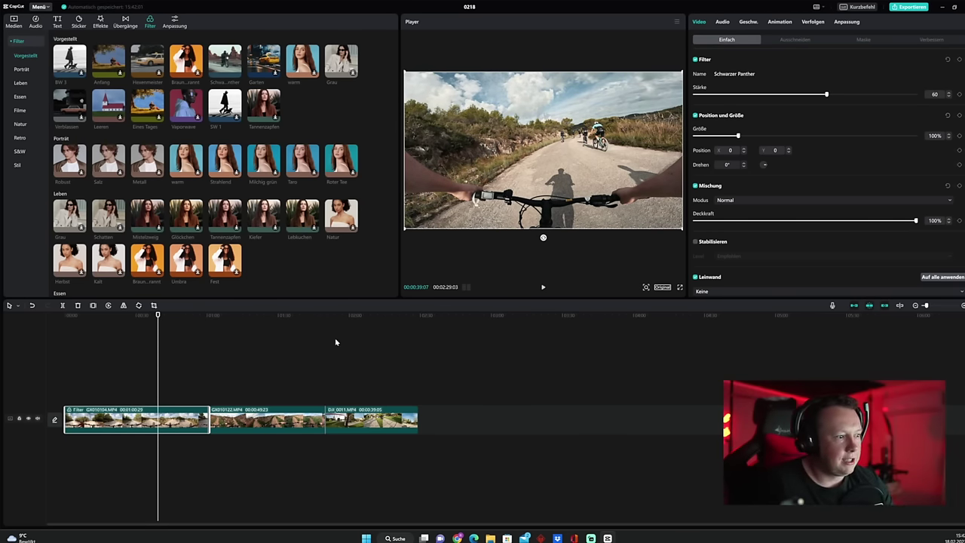
key("space")
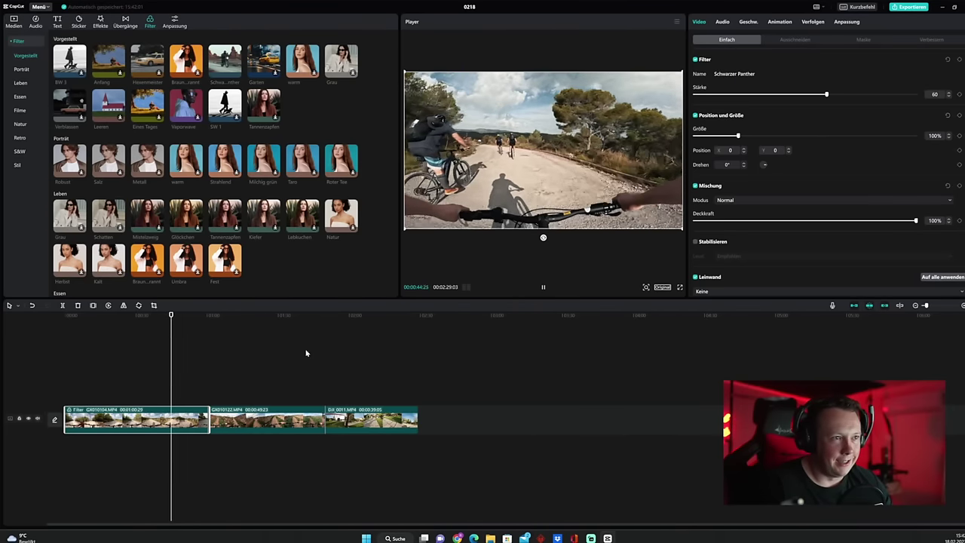
key("space")
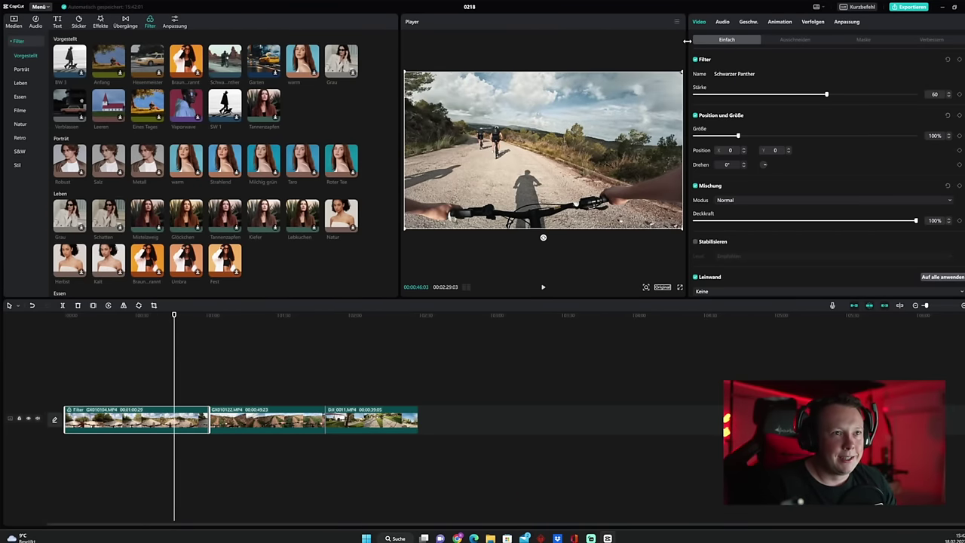
left_click_drag(687, 41, 804, 55)
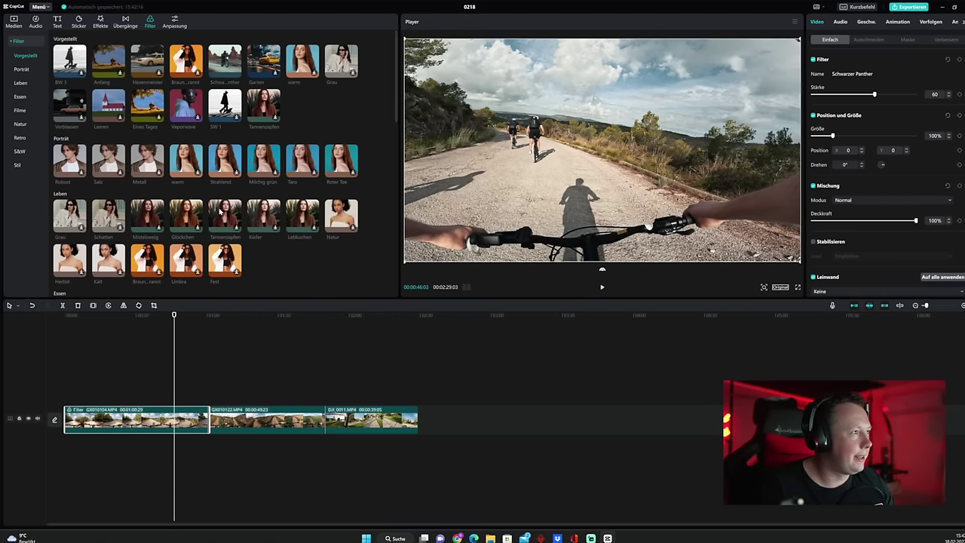
Step: Try the Garten filter at strength 74 on the first clip and undo it to restore Schwarzer Panther
left_click(267, 67)
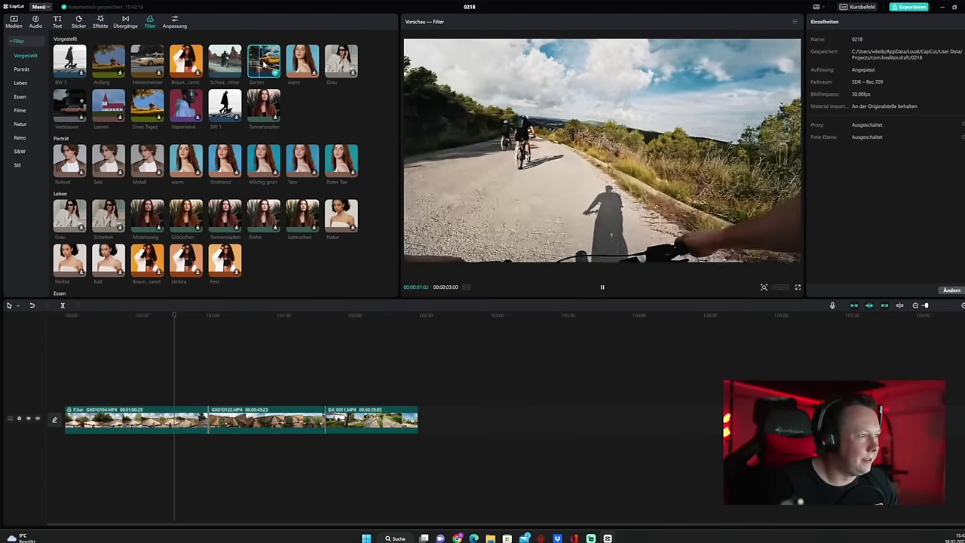
left_click(265, 66)
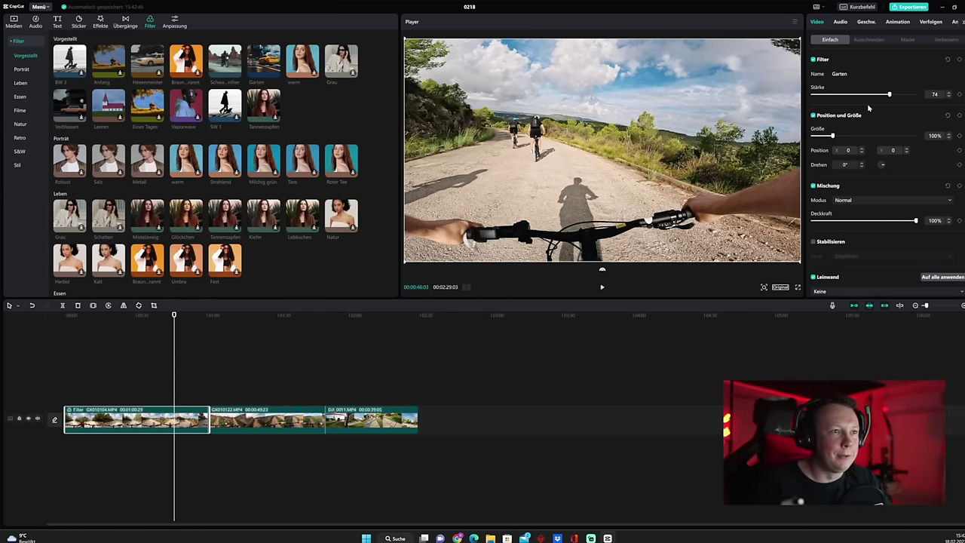
left_click(397, 181)
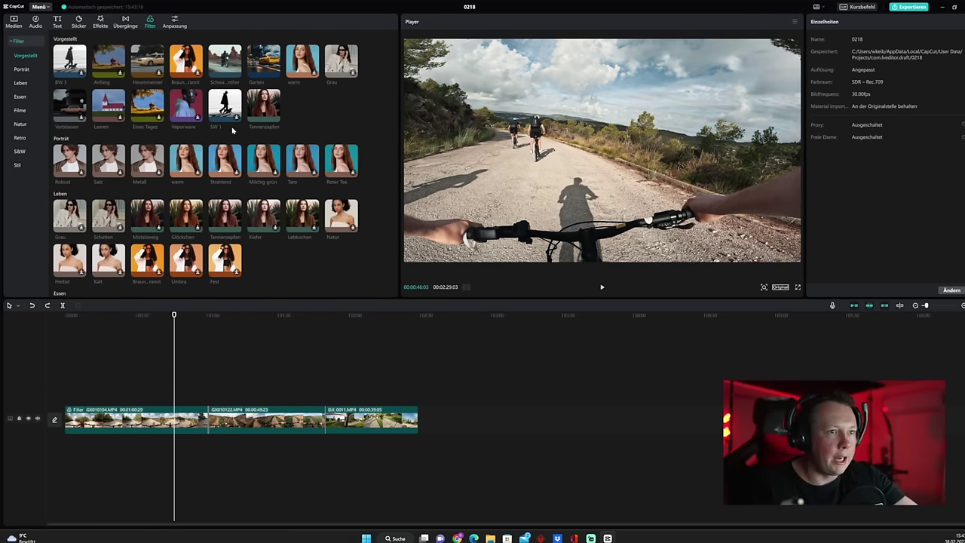
Step: Apply the Schwarzer Panther filter to the GX010122.MP4 clip at strength 35 and play it back
left_click(240, 420)
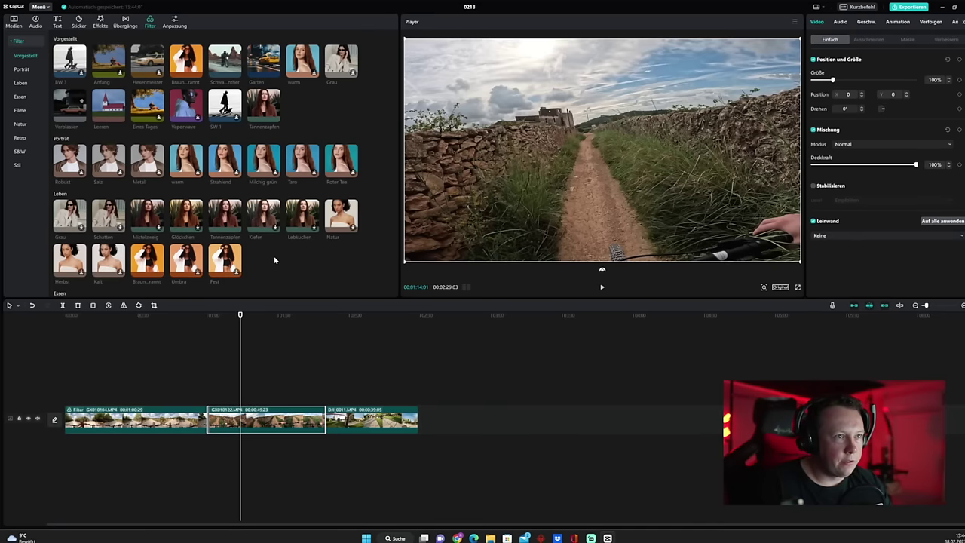
left_click(254, 382)
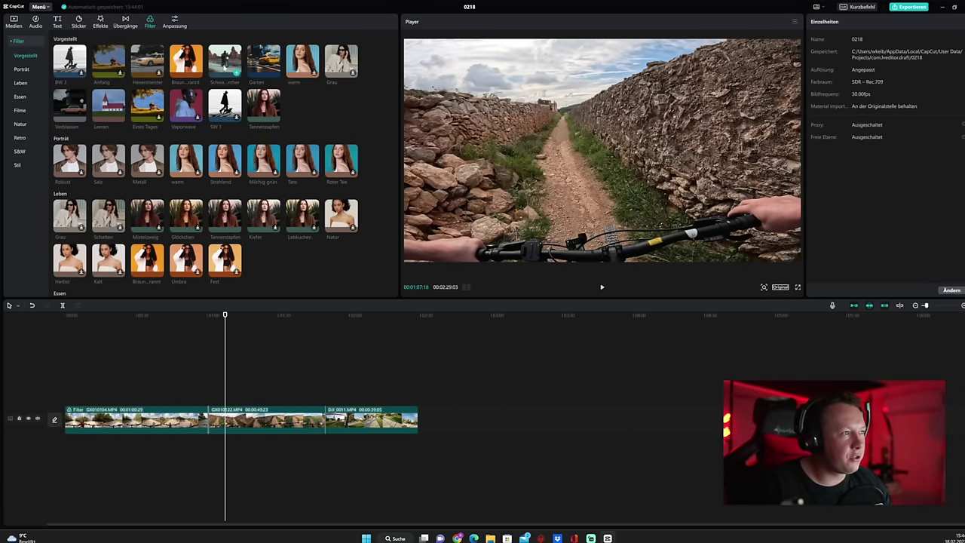
left_click_drag(234, 68, 263, 422)
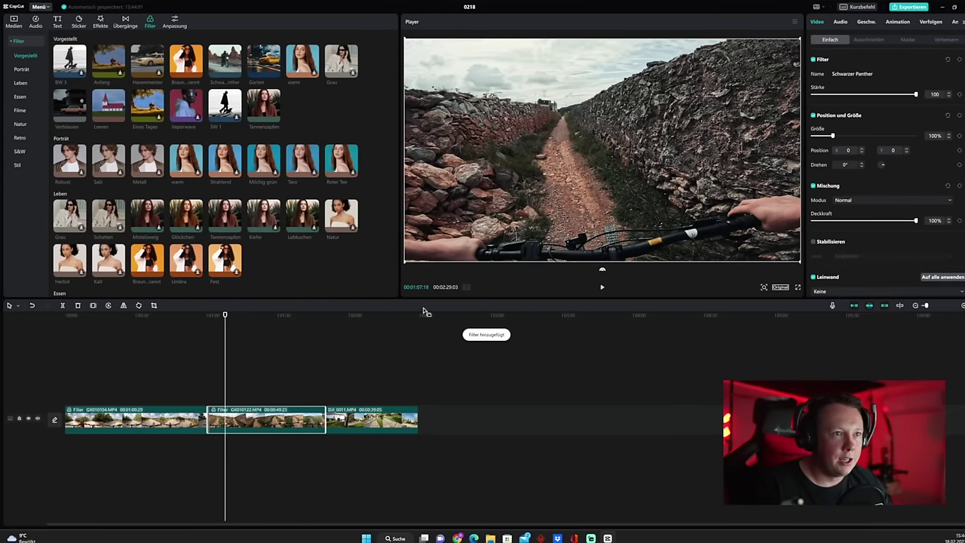
left_click_drag(877, 96, 850, 96)
key("space")
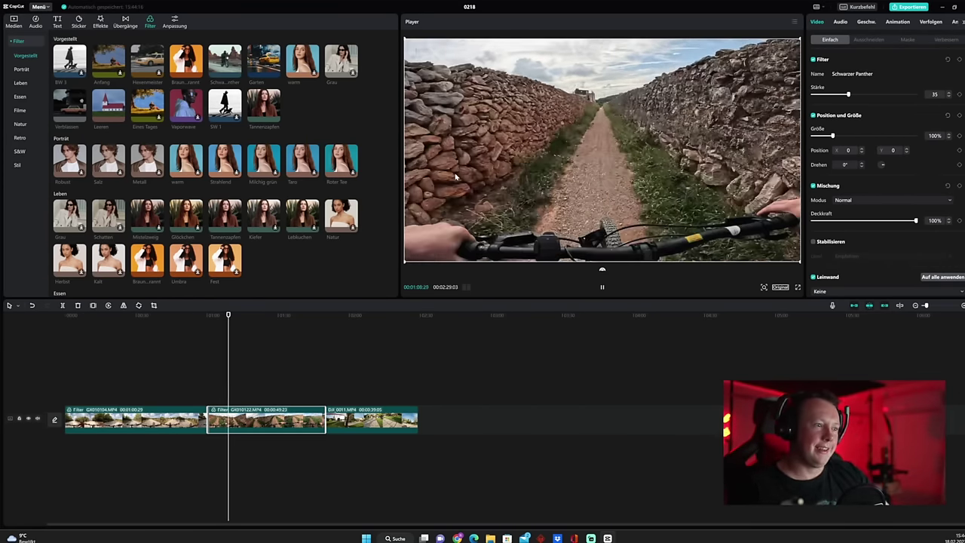
key("space")
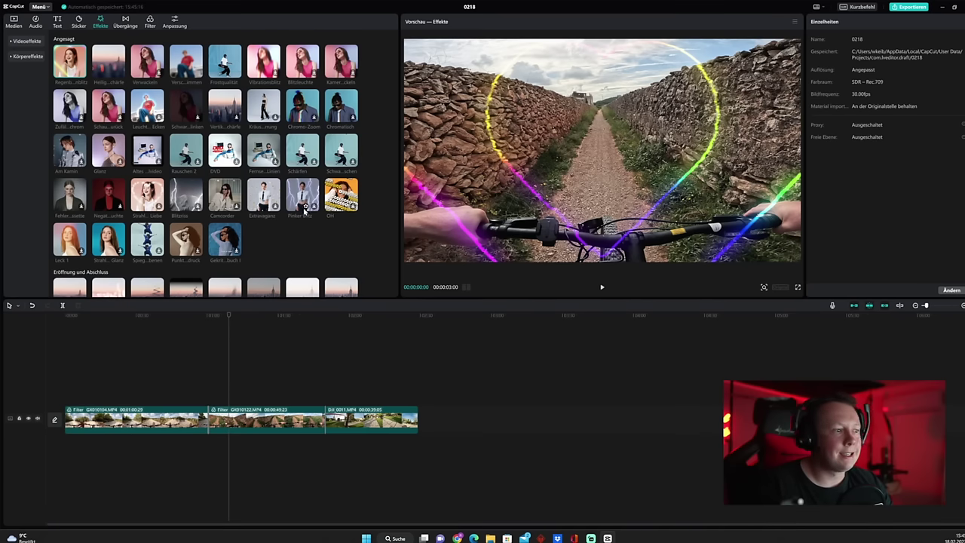
Step: Browse the sticker categories and add the Weihnachten red nose with white moustache above GX010122.MP4 at 00:01:09:05
left_click(79, 25)
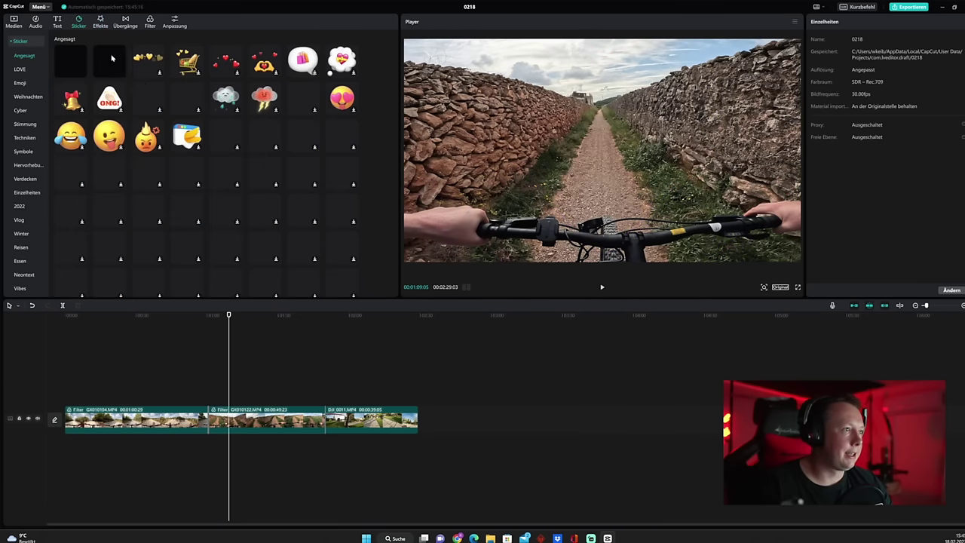
scroll(204, 162, "down", 5)
scroll(396, 49, "down", 8)
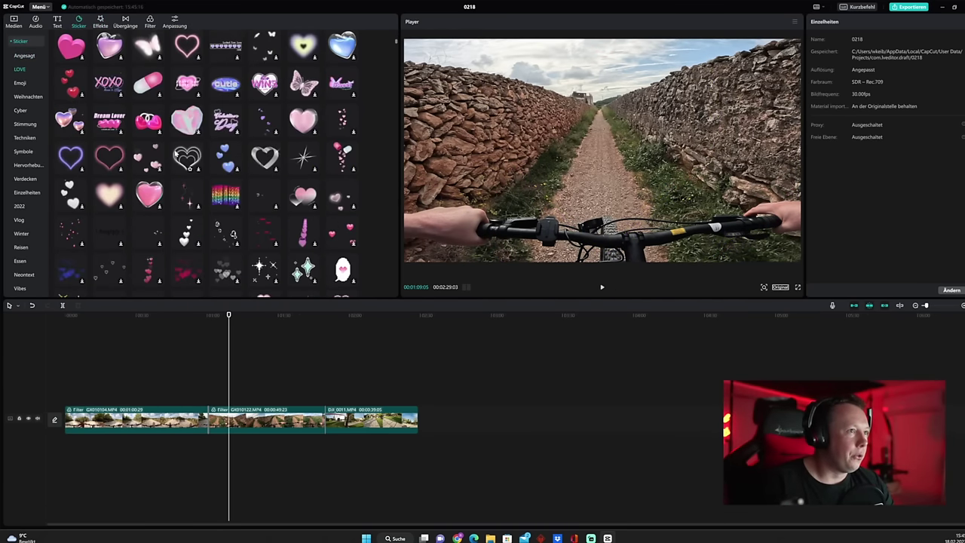
left_click_drag(396, 49, 394, 143)
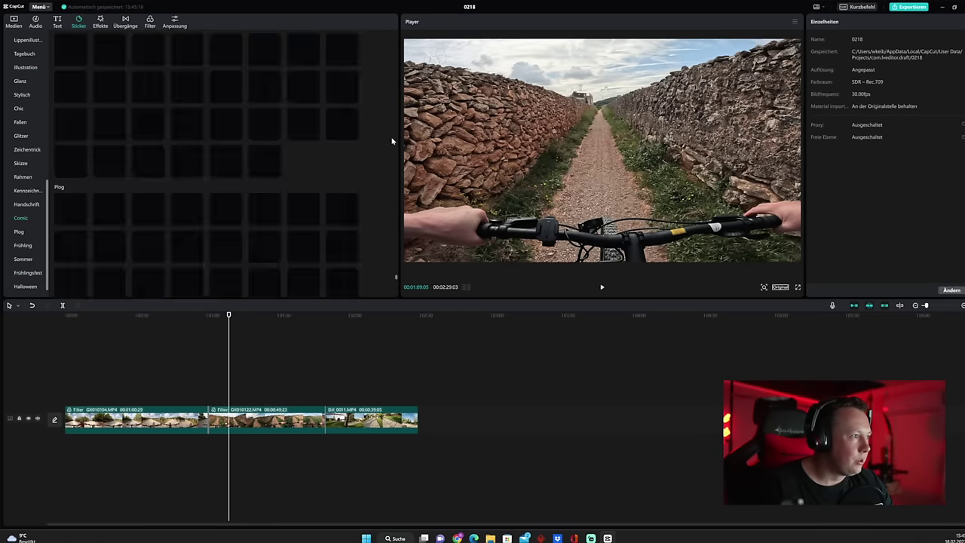
scroll(329, 151, "up", 1)
scroll(320, 156, "up", 8)
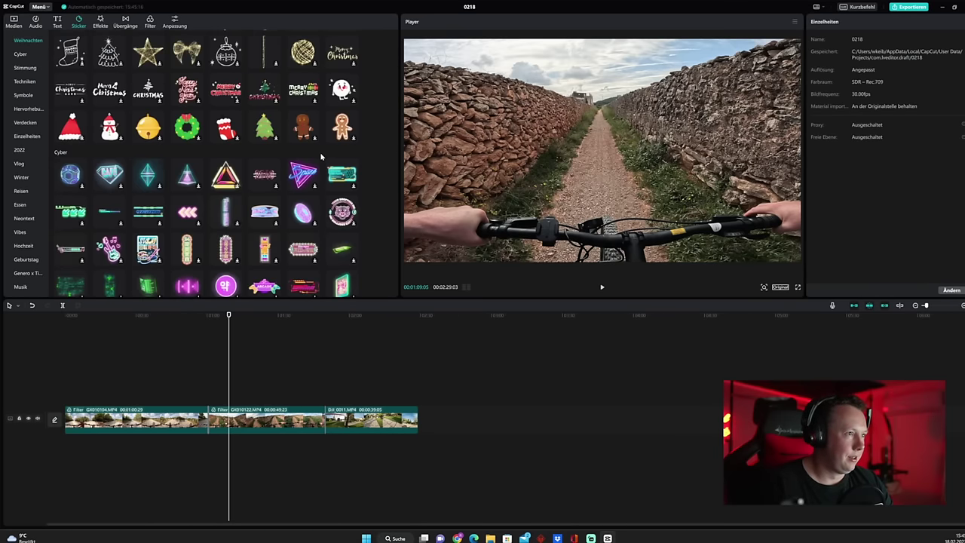
scroll(318, 160, "down", 2)
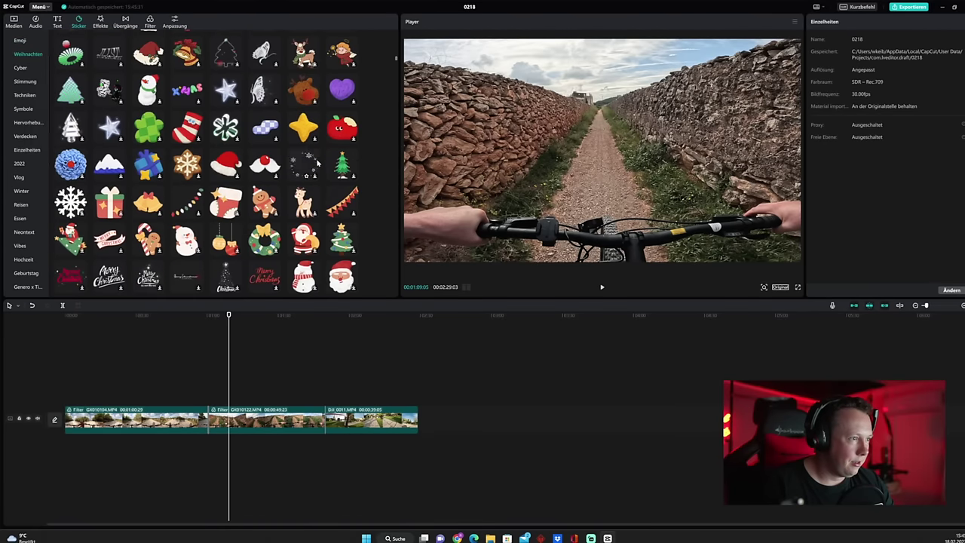
left_click_drag(322, 301, 233, 377)
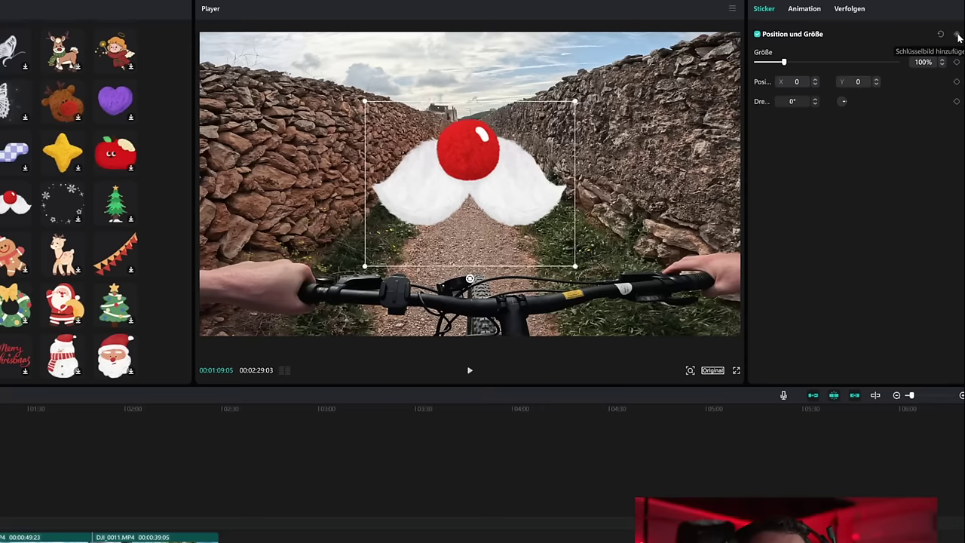
Step: Keyframe the sticker's position and size, with Y at -119, and delete the sticker from the timeline
left_click(958, 37)
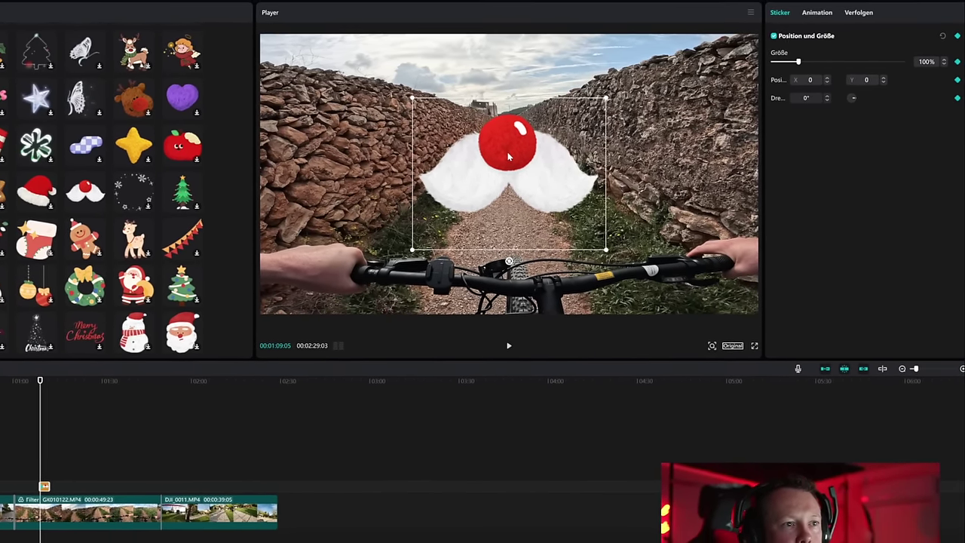
left_click_drag(509, 156, 592, 153)
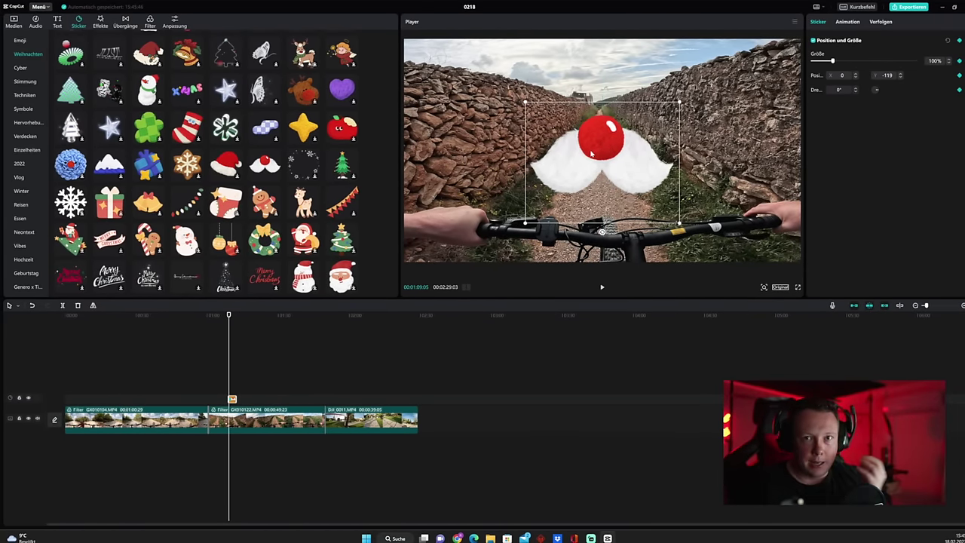
left_click(254, 314)
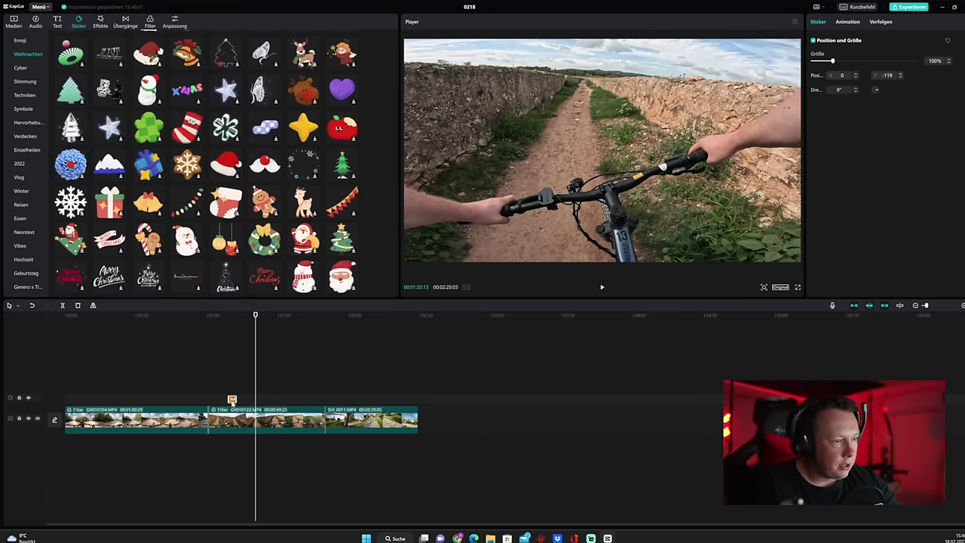
key("Delete")
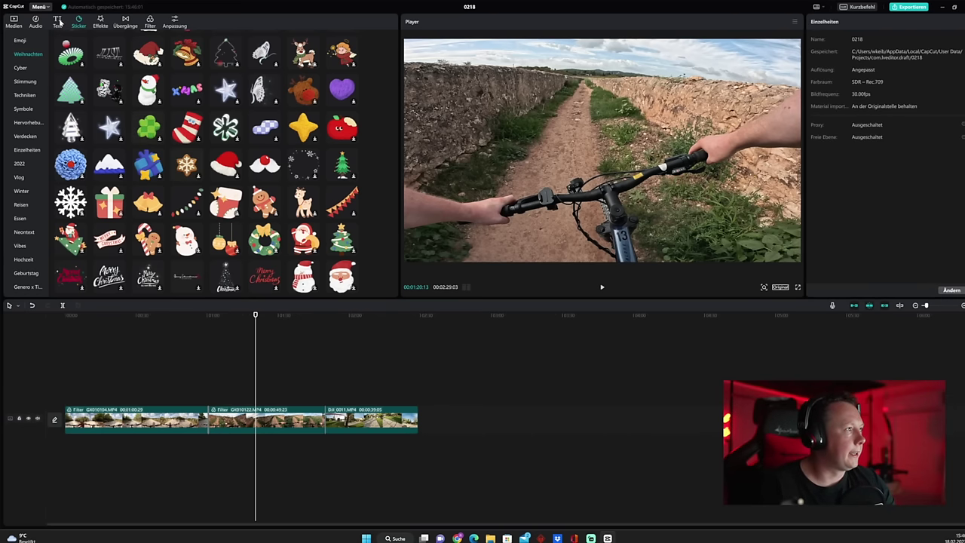
Step: Add a Standardtext title above GX010122.MP4 at 00:01:15:00 and give it the white preset style with pink outline
left_click(57, 21)
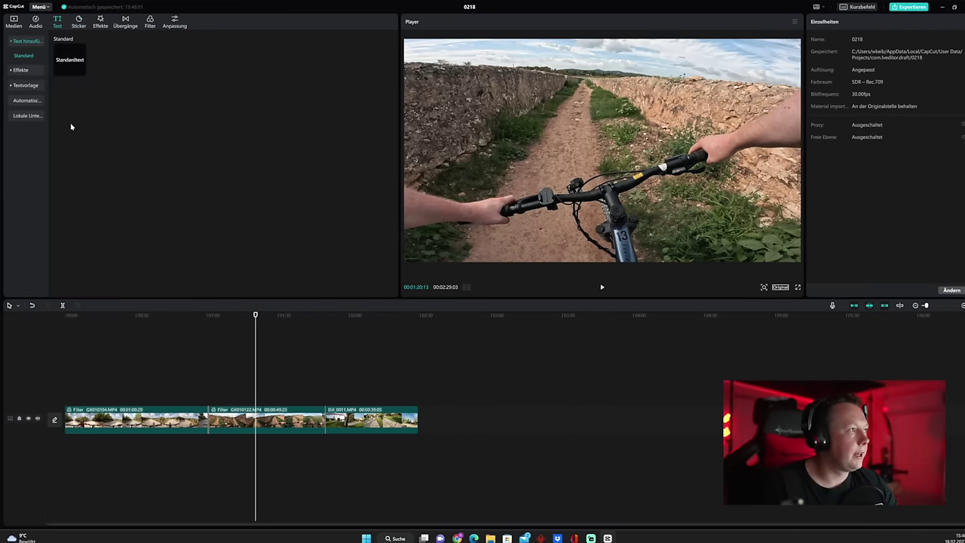
left_click_drag(69, 60, 245, 395)
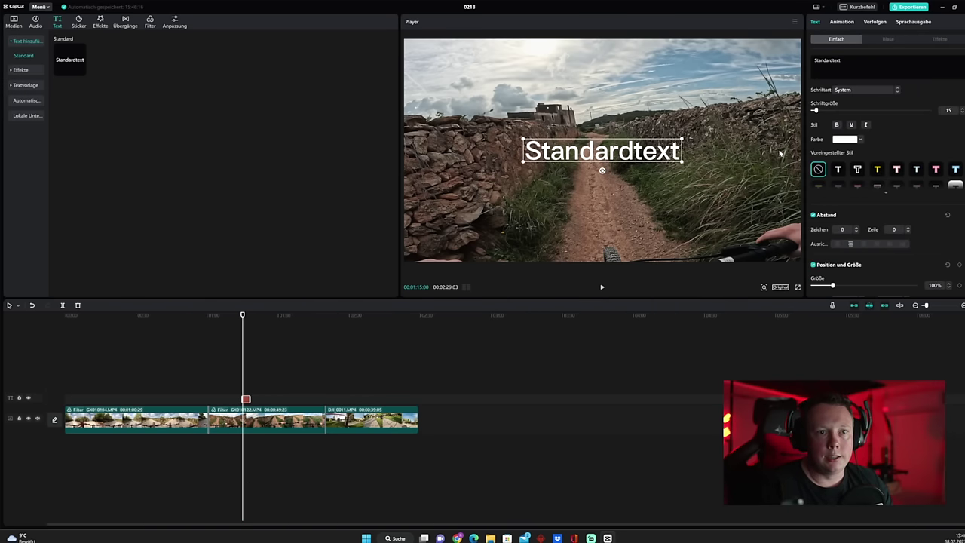
scroll(897, 169, "down", 1)
left_click(896, 142)
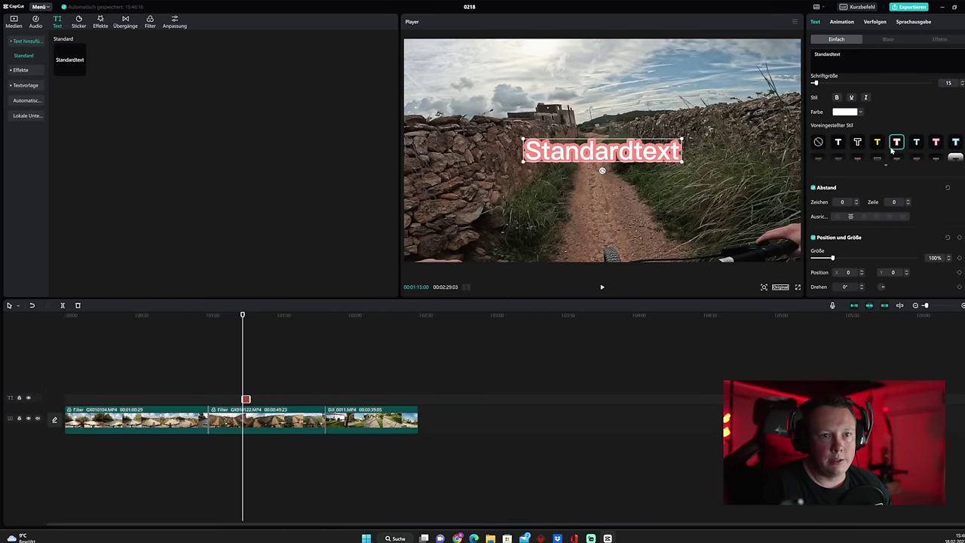
Step: Set the title's outline thickness to 7 and its opacity to 25%, and delete the title from the timeline
scroll(888, 181, "down", 5)
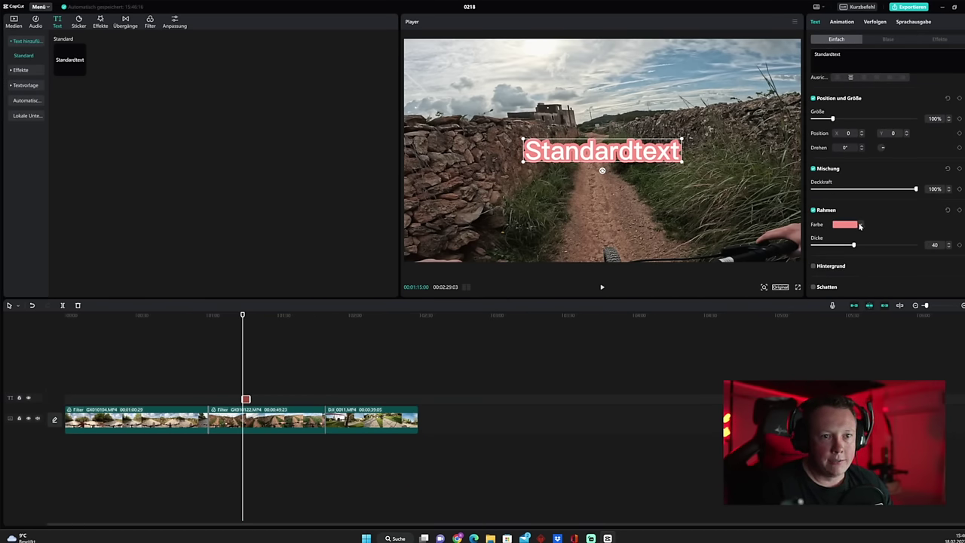
left_click_drag(851, 249, 819, 247)
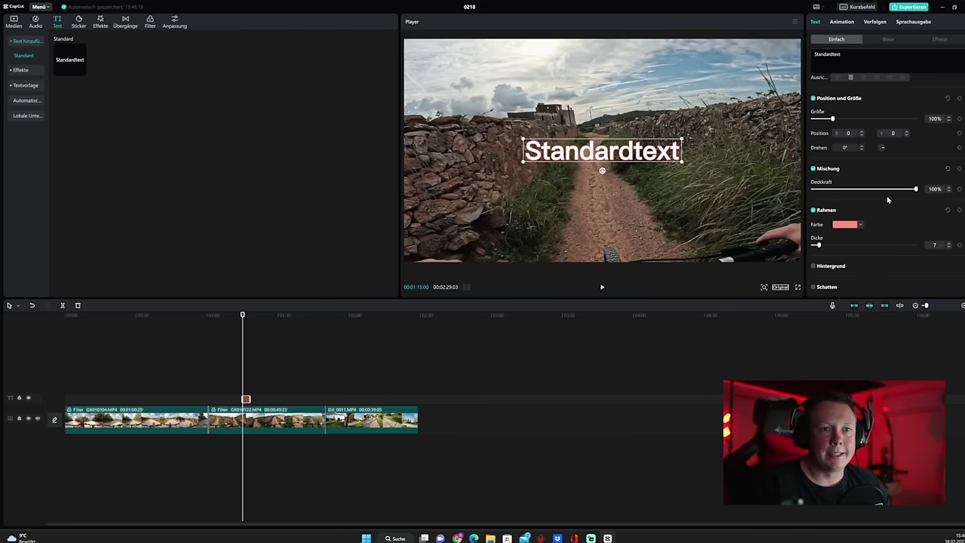
left_click_drag(915, 189, 839, 191)
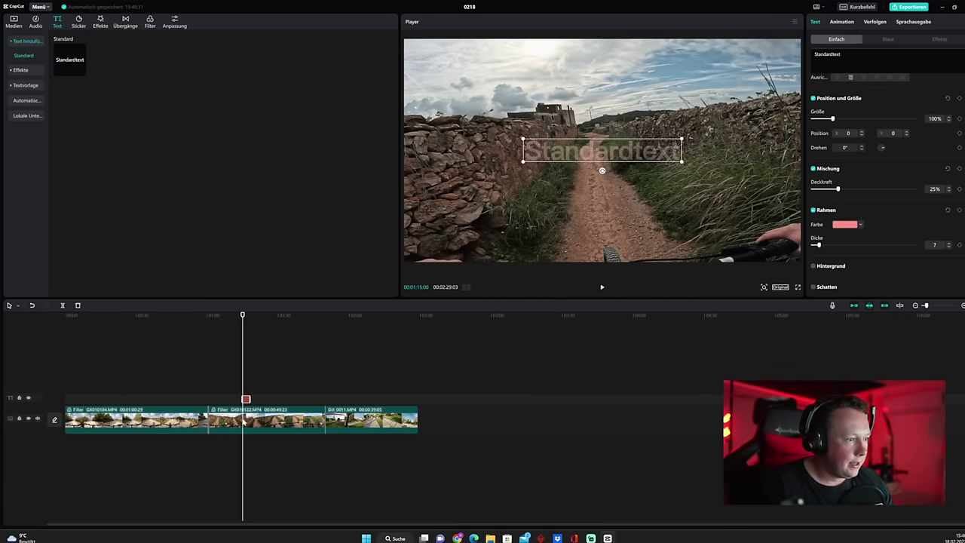
key("Delete")
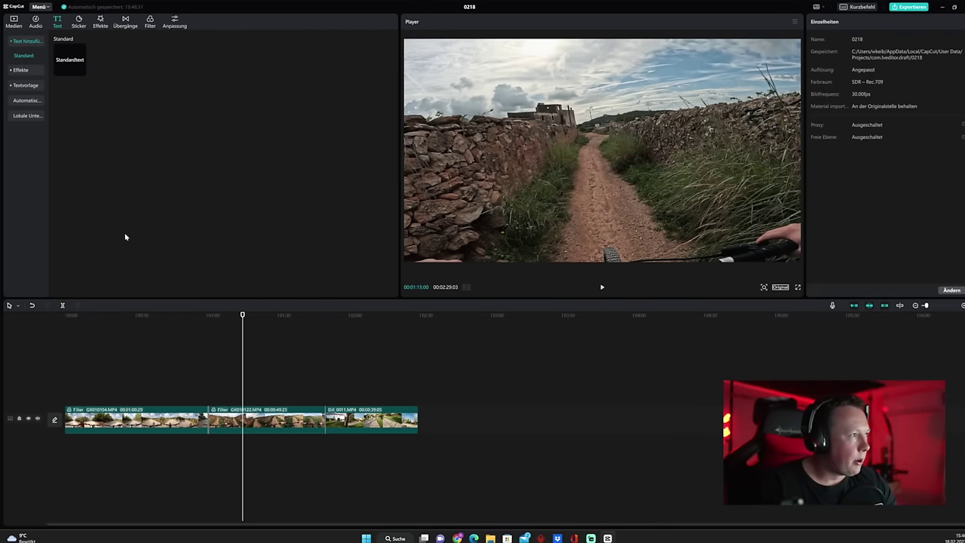
Step: Browse the text effects, add a white-outlined ART effect title above GX010122.MP4 at 00:01:15:00, and undo the addition
left_click(15, 71)
scroll(187, 158, "down", 10)
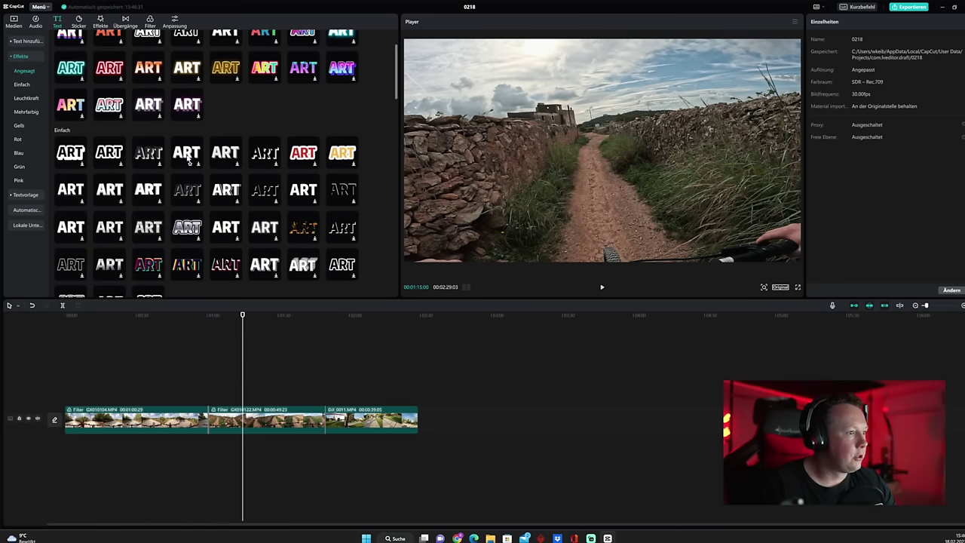
scroll(187, 159, "down", 5)
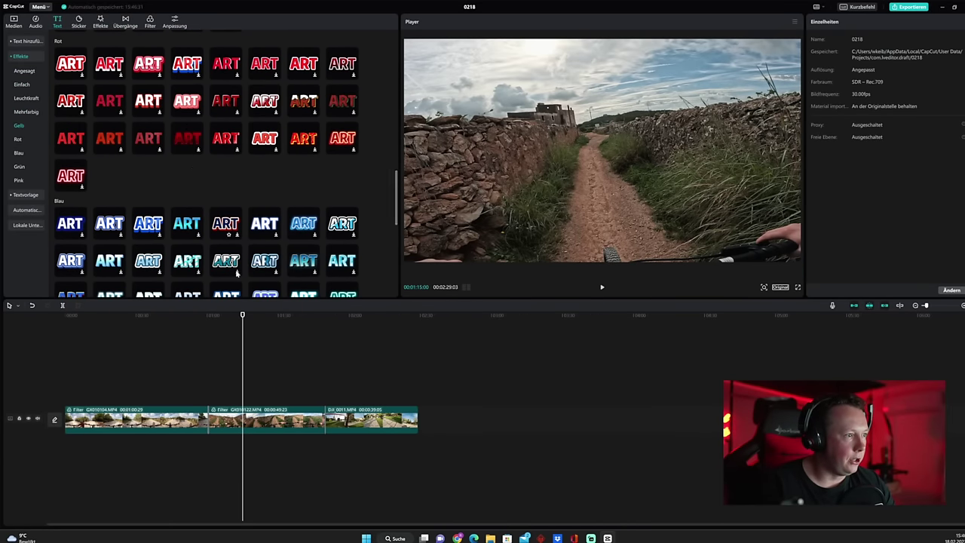
left_click_drag(187, 159, 239, 382)
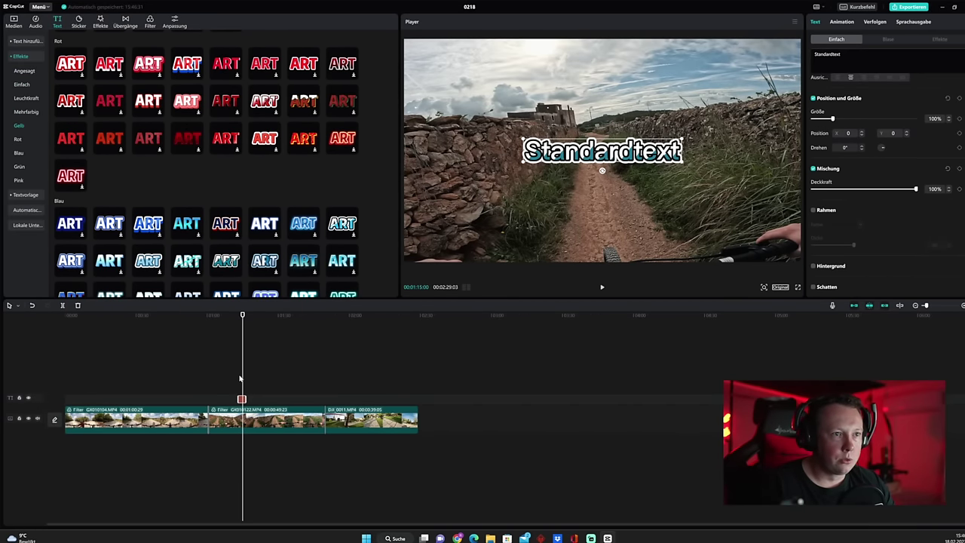
key("ctrl+z")
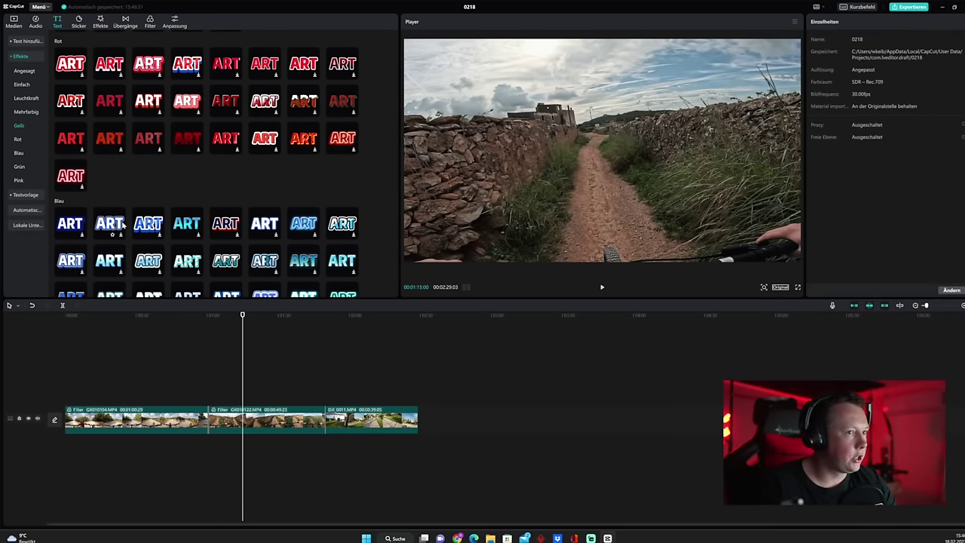
Step: Look through the music library's Vlog tracks down to the start of the Pop category and return to the beginning of the list
left_click(36, 21)
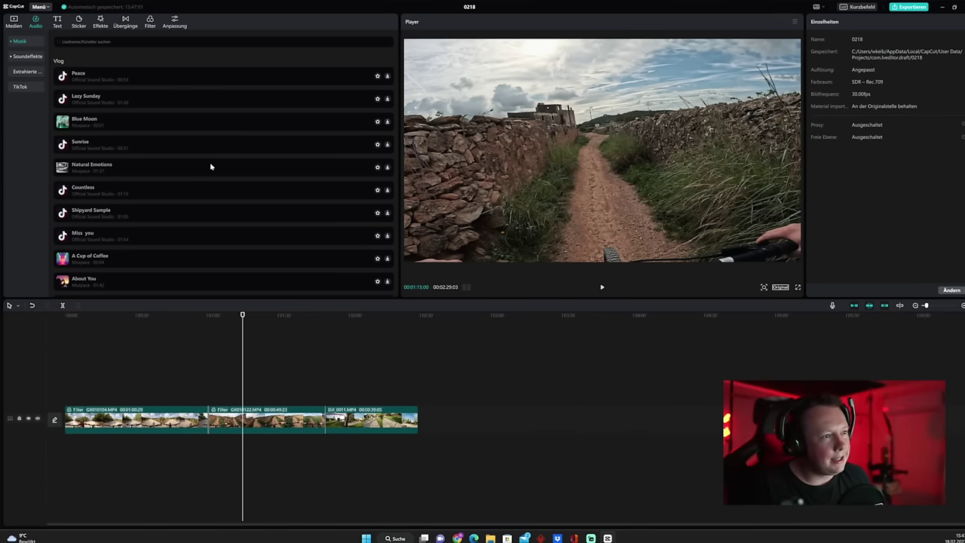
scroll(211, 167, "down", 1)
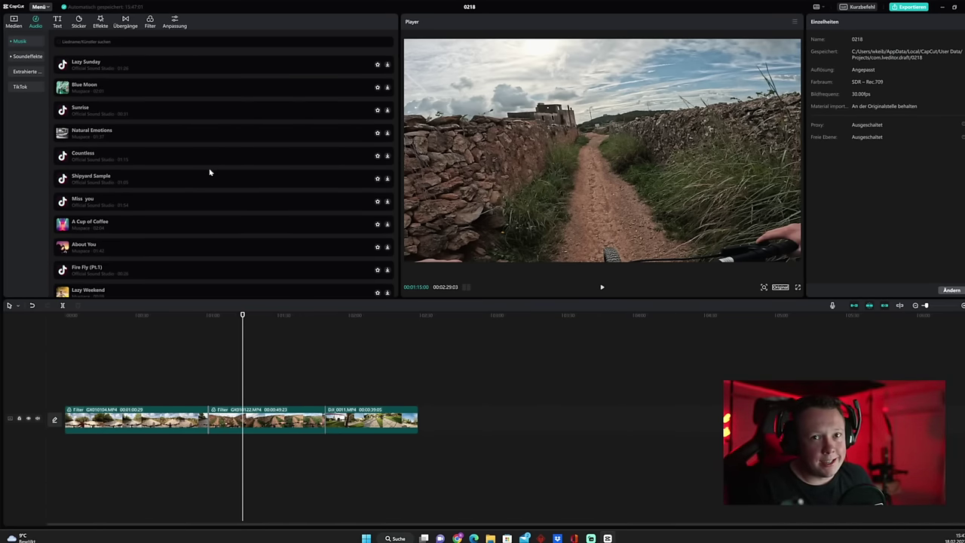
scroll(209, 178, "down", 1)
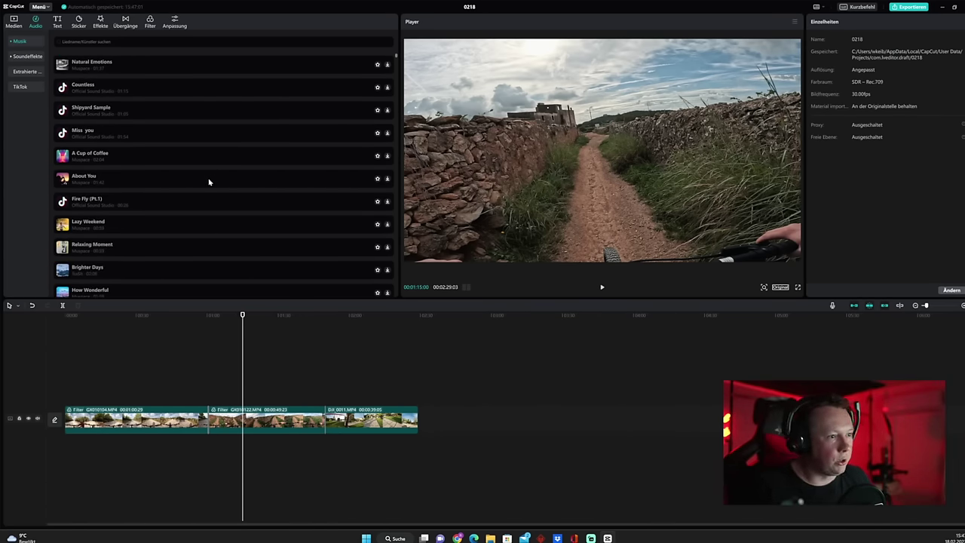
scroll(211, 175, "down", 3)
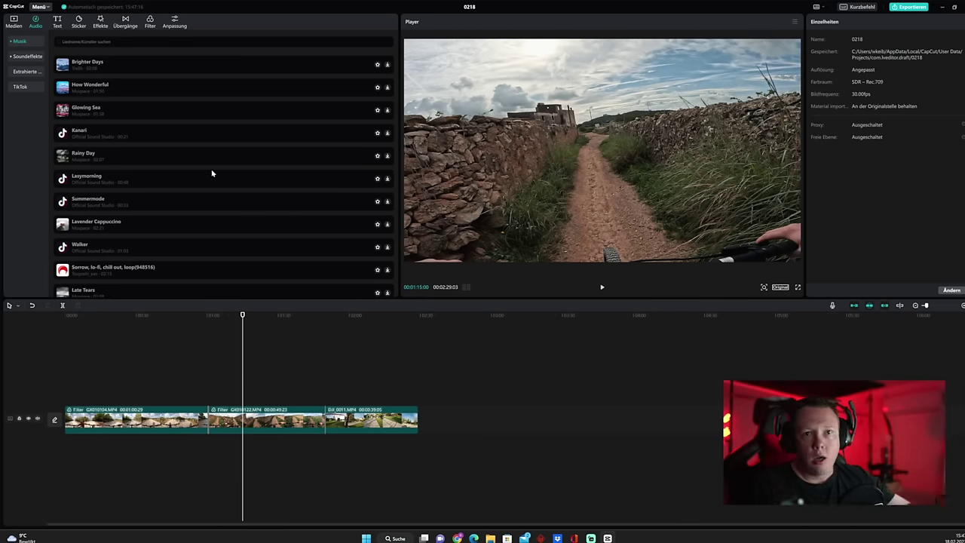
scroll(165, 192, "down", 1)
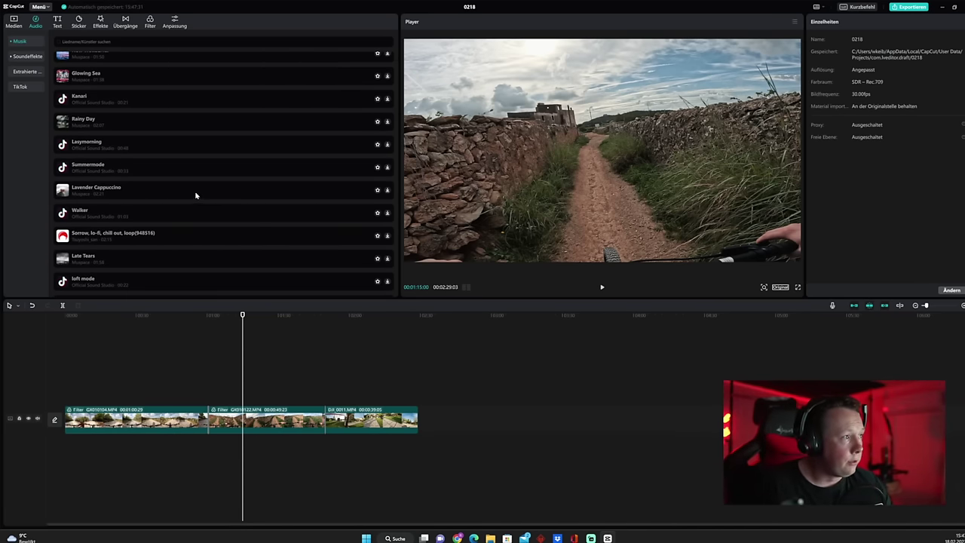
scroll(189, 191, "down", 5)
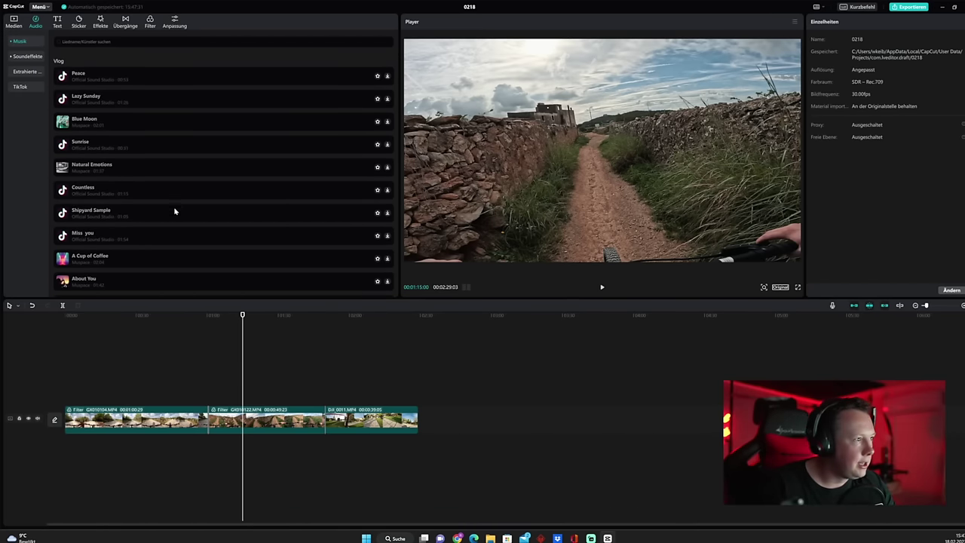
scroll(151, 208, "down", 10)
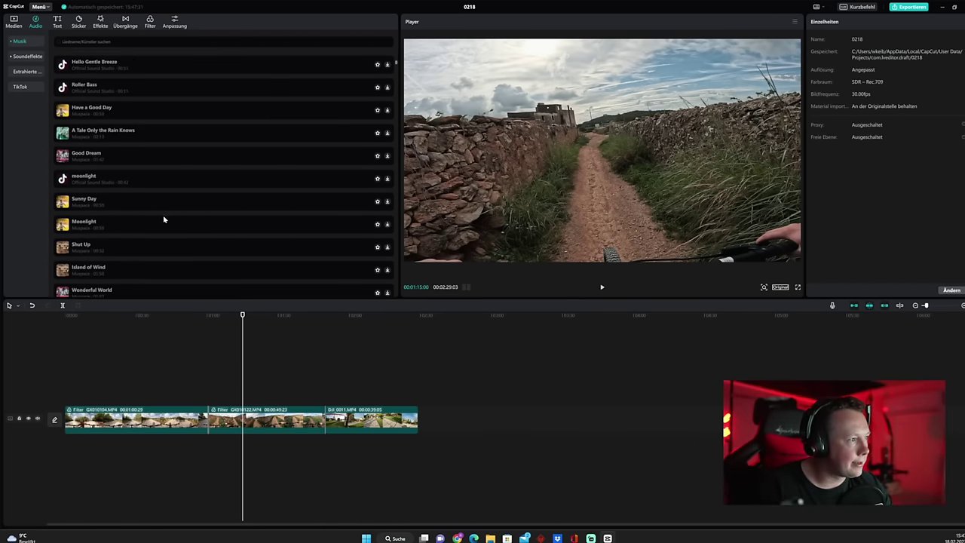
scroll(166, 225, "down", 10)
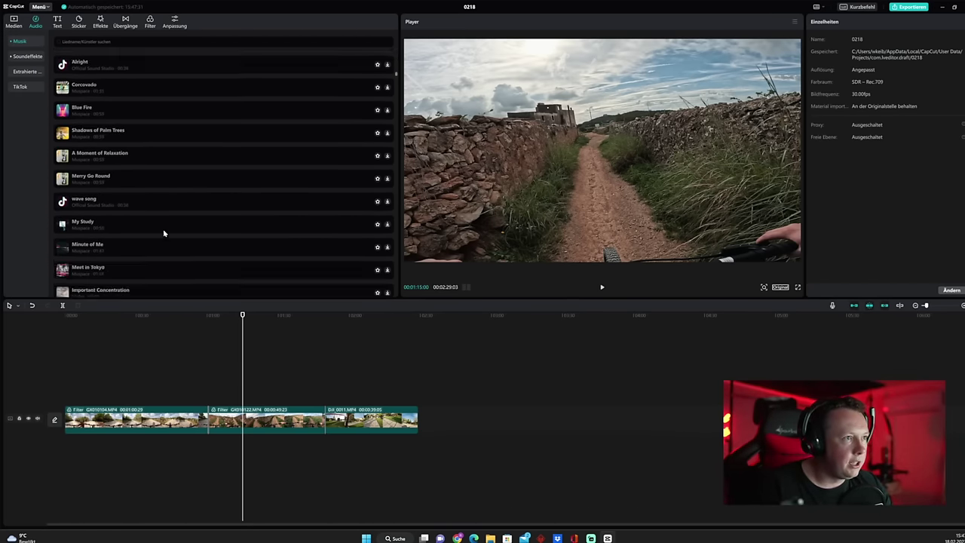
scroll(315, 138, "down", 10)
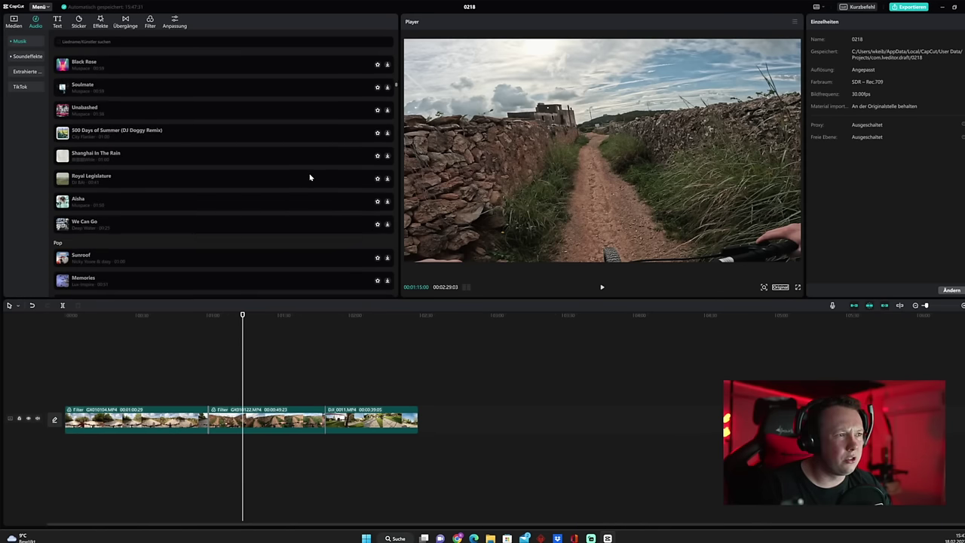
left_click_drag(397, 89, 393, 46)
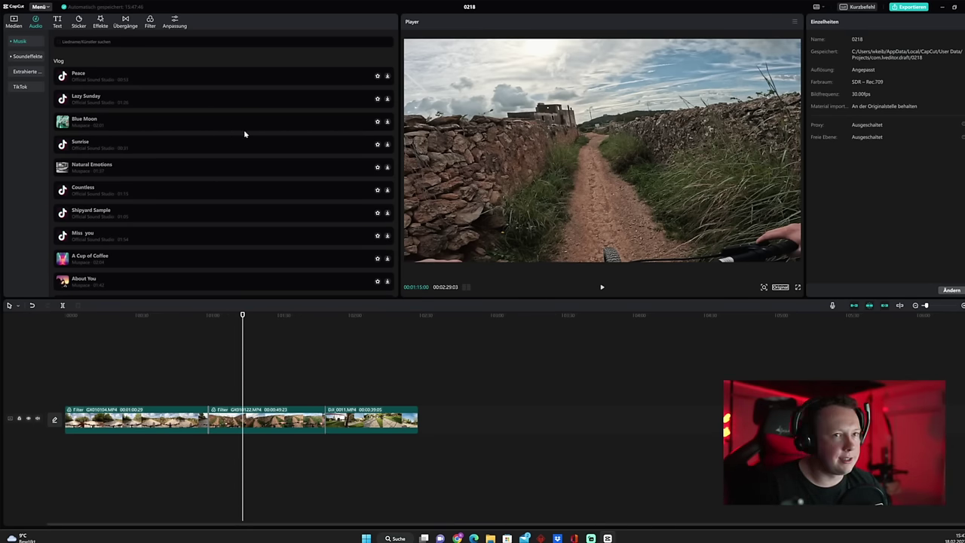
Step: Show the local media again, play the beginning of DJI_0011.MP4 from its cut with GX010122.MP4, and select the clip
left_click(14, 21)
left_click(325, 402)
key("space")
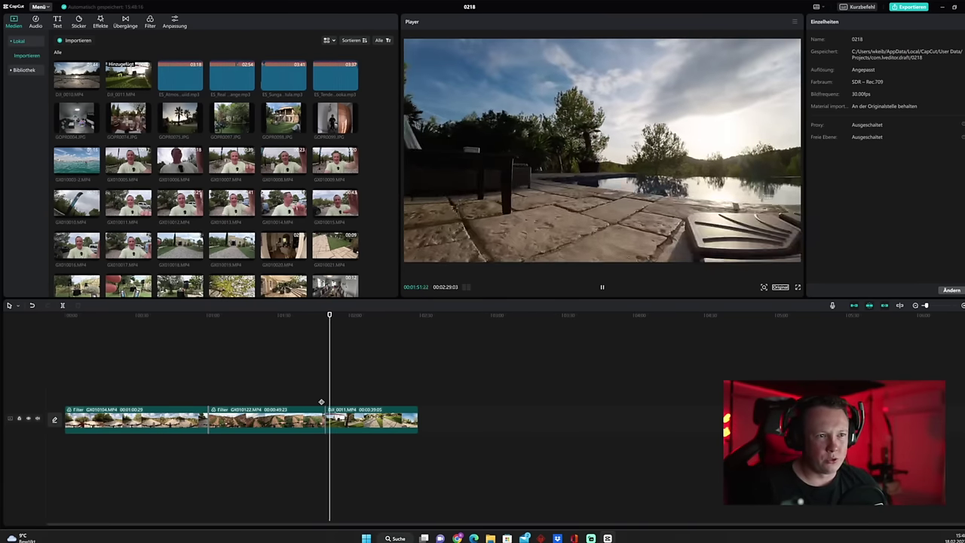
key("space")
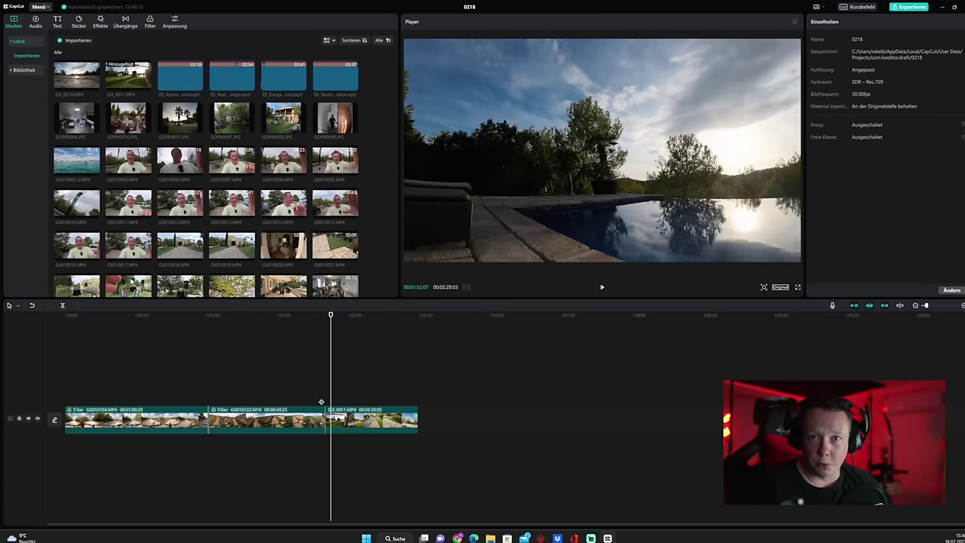
left_click(321, 408)
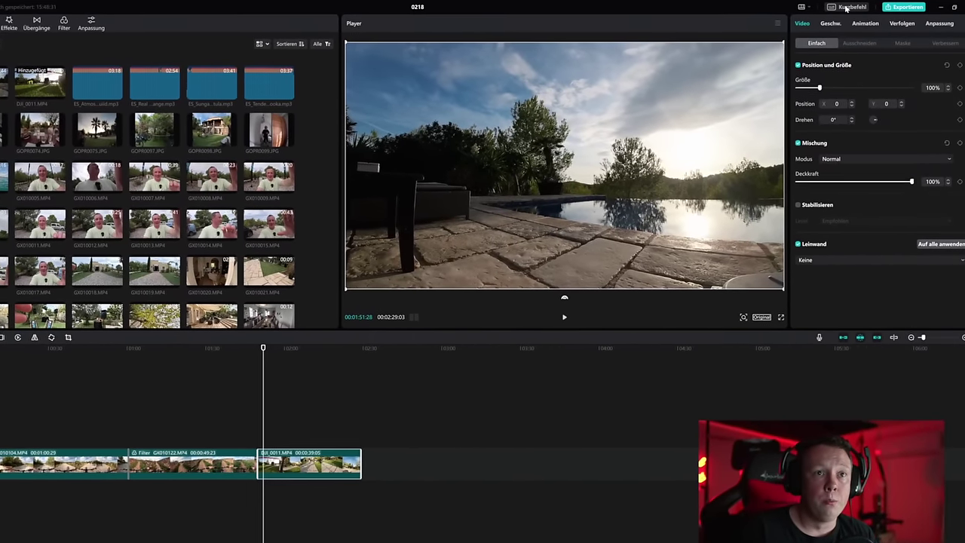
Step: Examine the Zeitleiste keyboard shortcuts, close the list, and place the playhead at 00:02:14:09 within DJI_0011.MP4
left_click(853, 6)
scroll(341, 304, "down", 2)
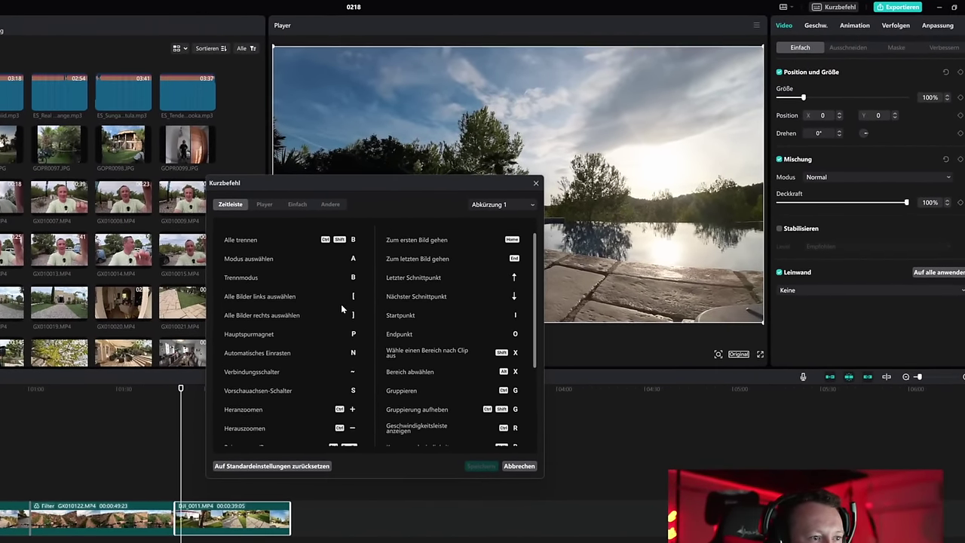
scroll(306, 322, "down", 1)
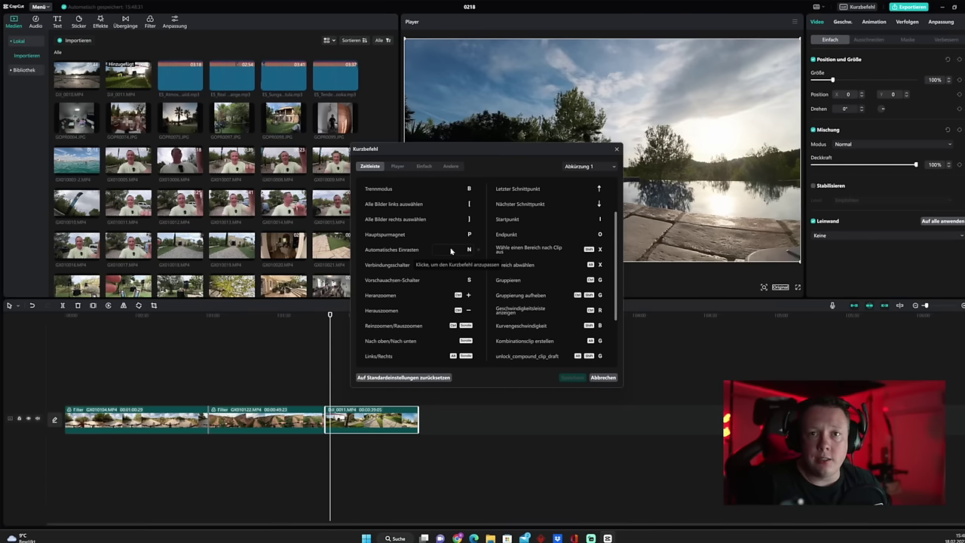
key("Escape")
left_click(420, 365)
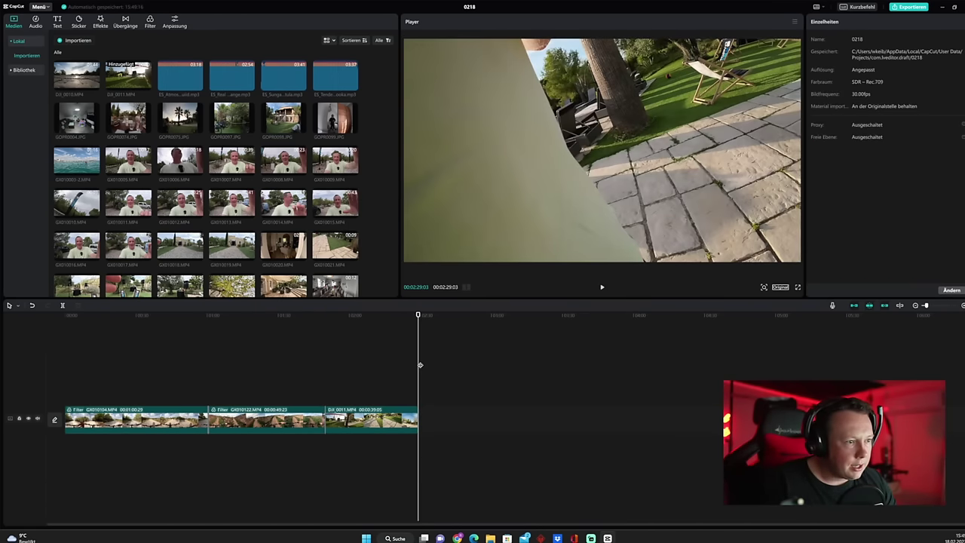
left_click(383, 386)
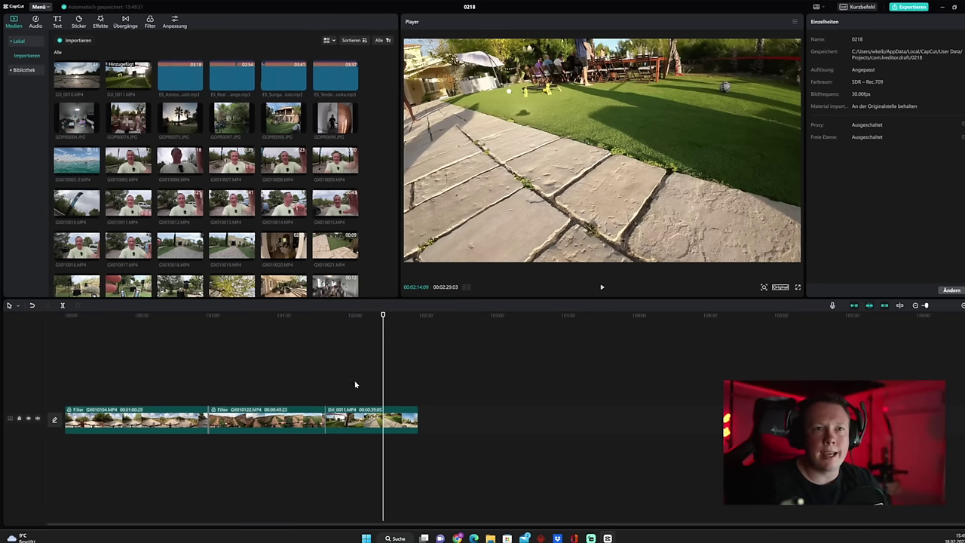
Step: Open the export settings for project 0218, choose 4K resolution, and review the frame rate options while keeping 60fps
left_click(909, 7)
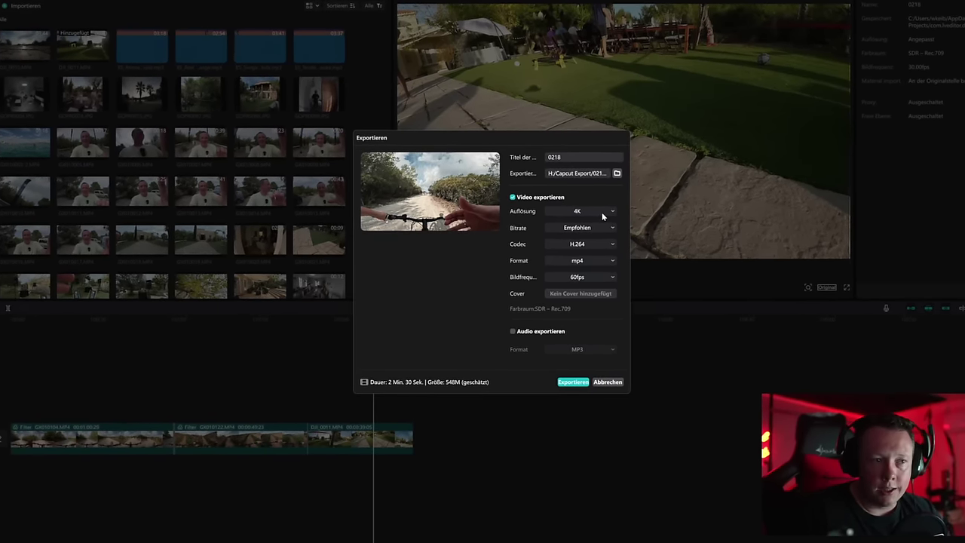
left_click(603, 212)
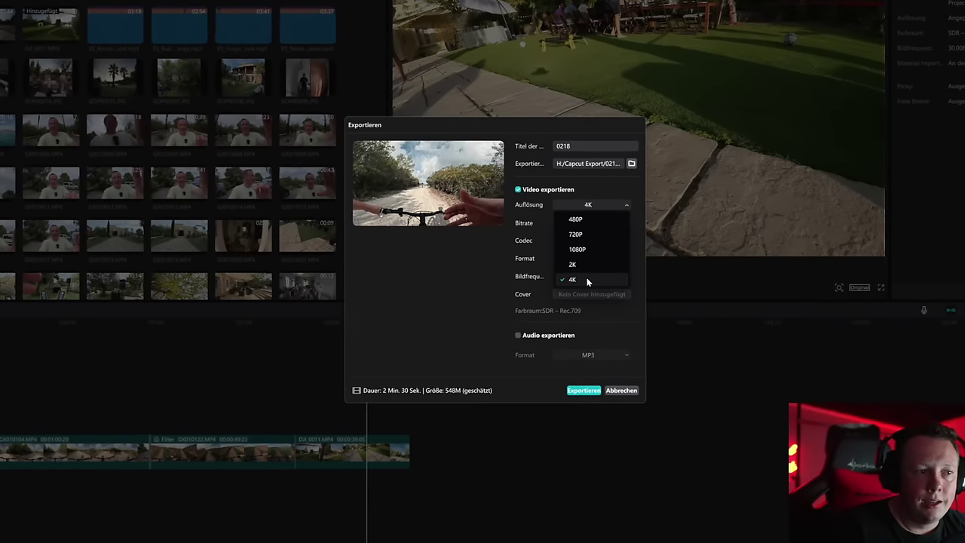
left_click(590, 280)
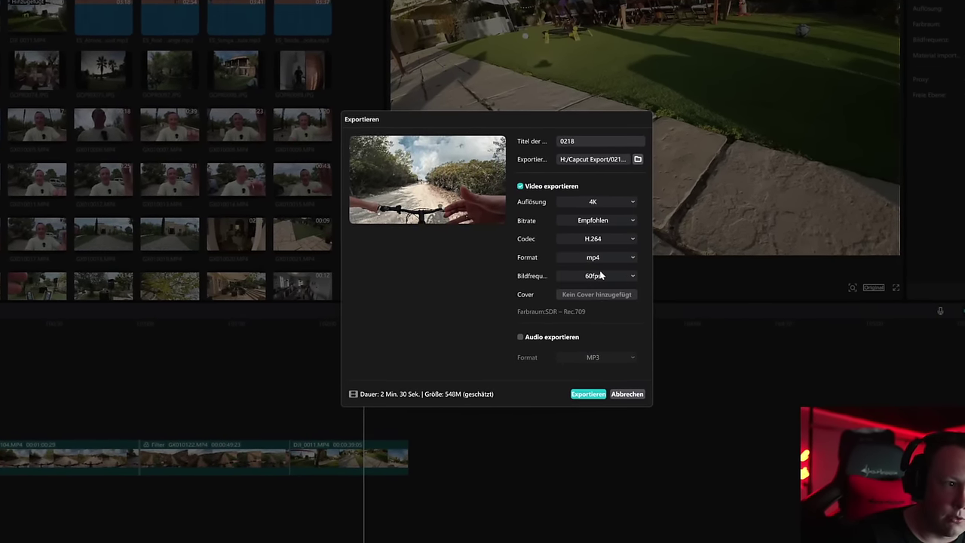
left_click(602, 275)
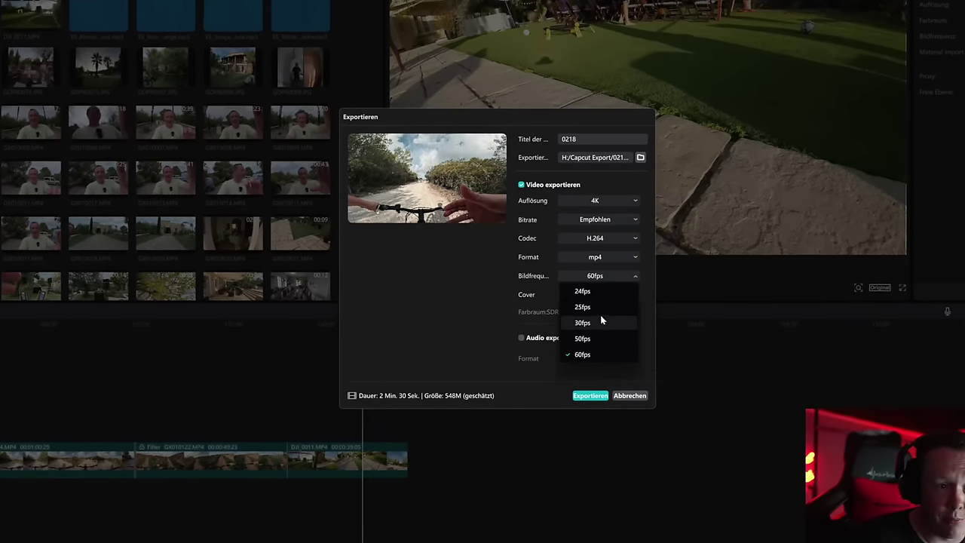
left_click(550, 250)
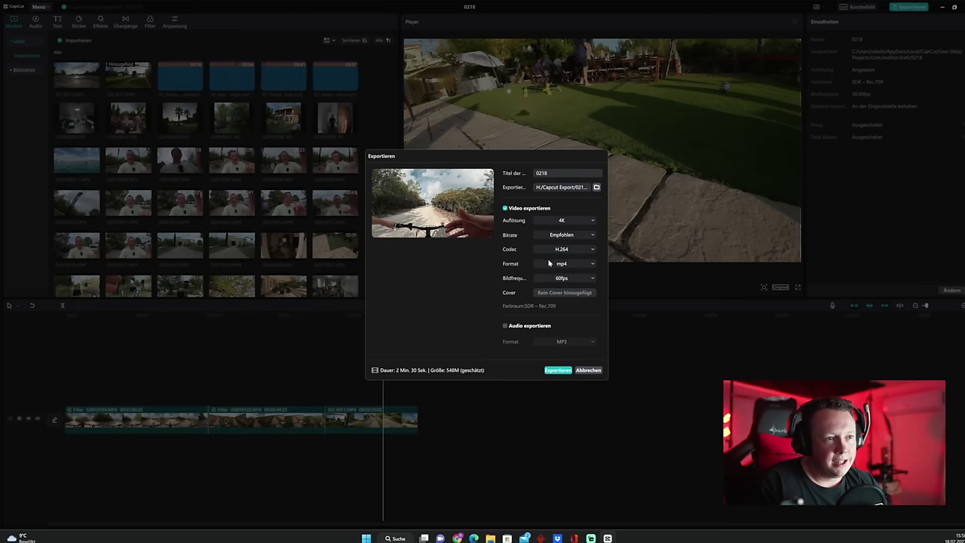
Step: Try the HEVC codec for the export and switch the codec back to H.264
left_click(555, 251)
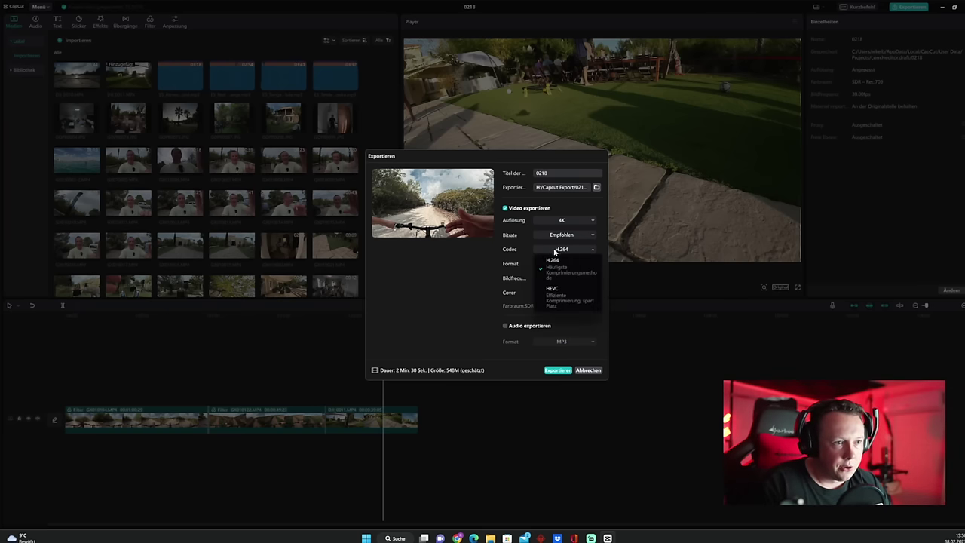
left_click(558, 288)
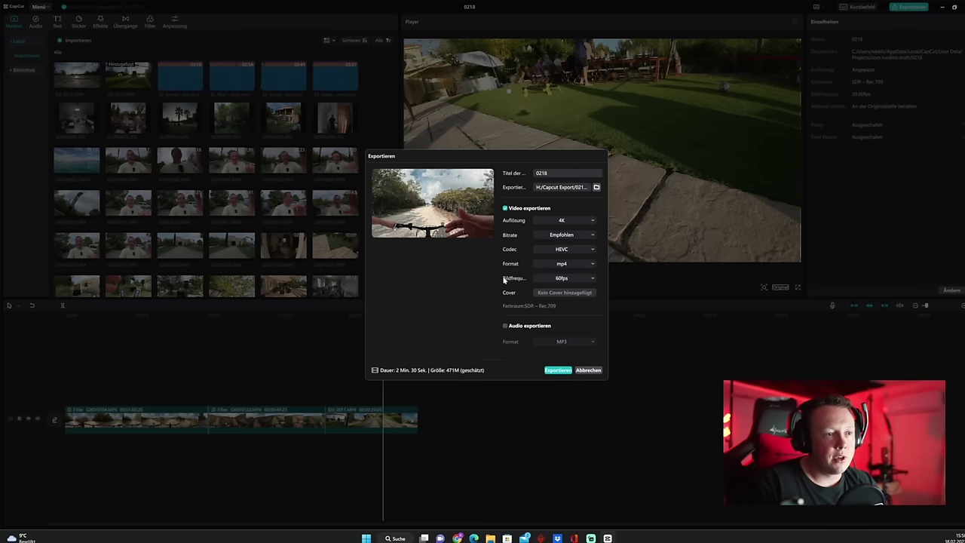
left_click(564, 249)
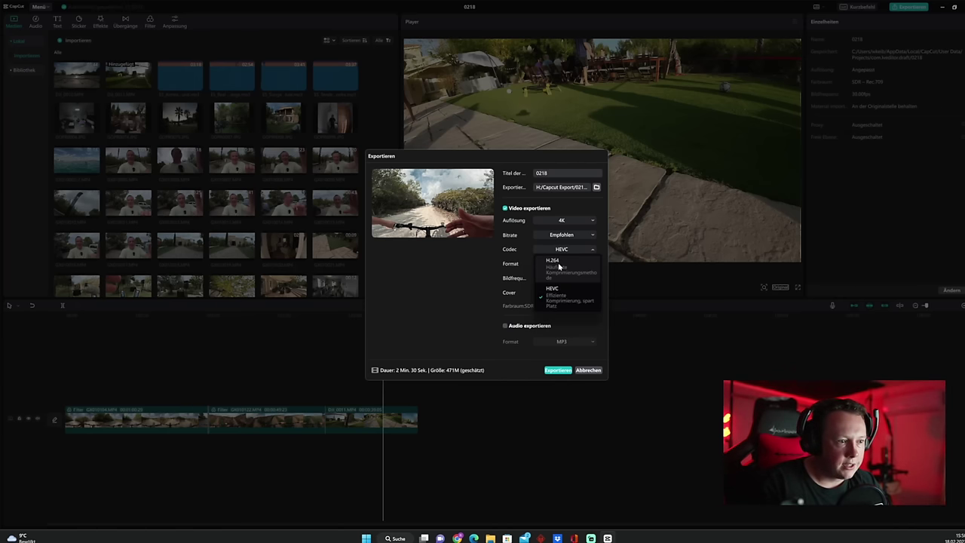
left_click(559, 266)
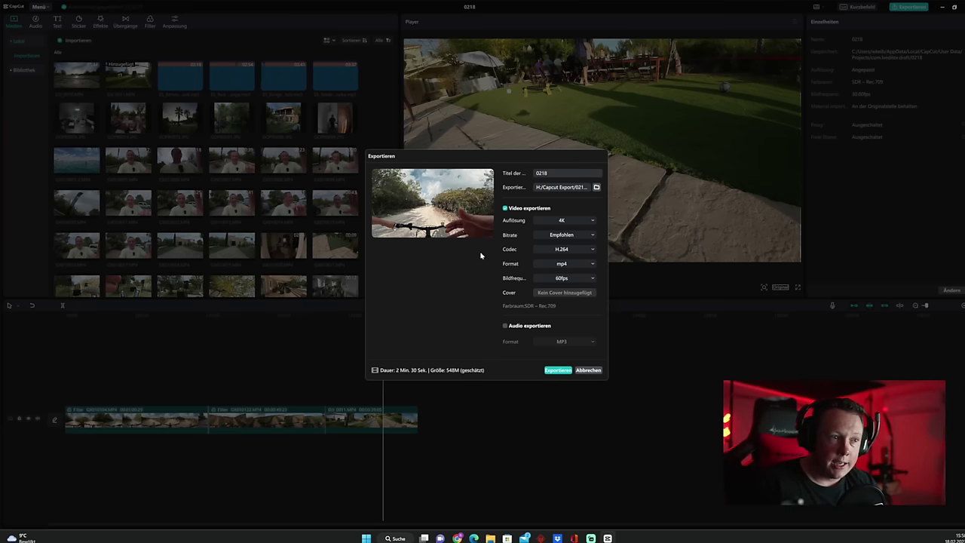
Step: Try the Benutzerdefiniert bitrate option and set the export bitrate to Höher
left_click(551, 237)
left_click(549, 271)
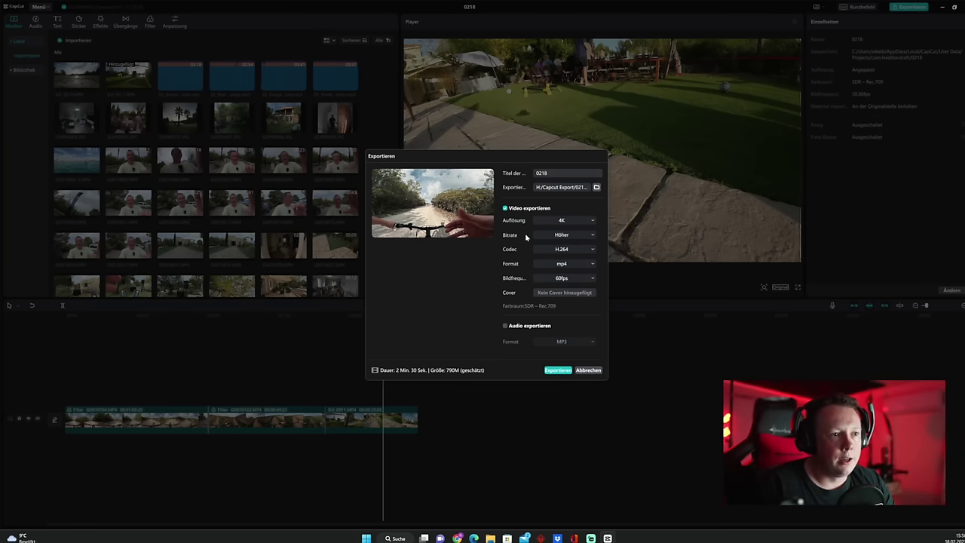
left_click(582, 236)
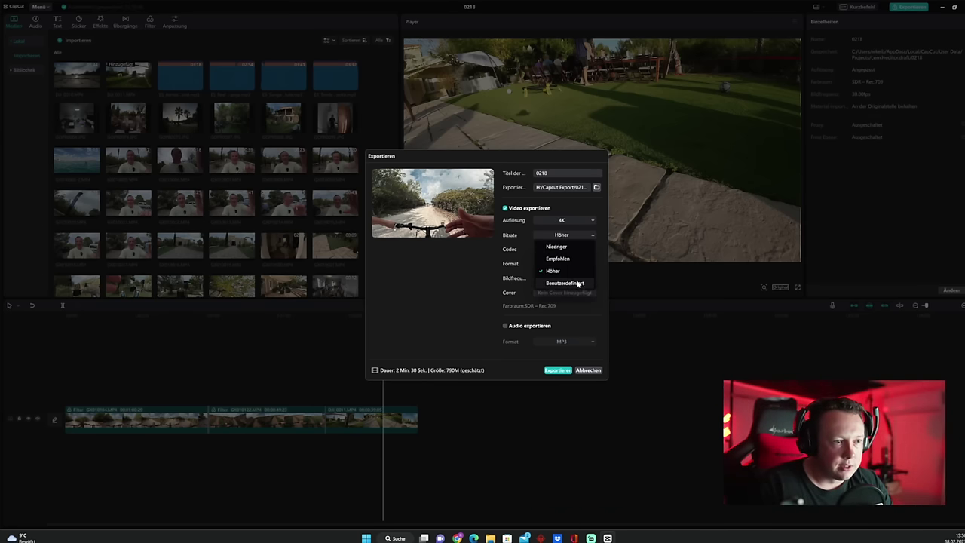
left_click(551, 283)
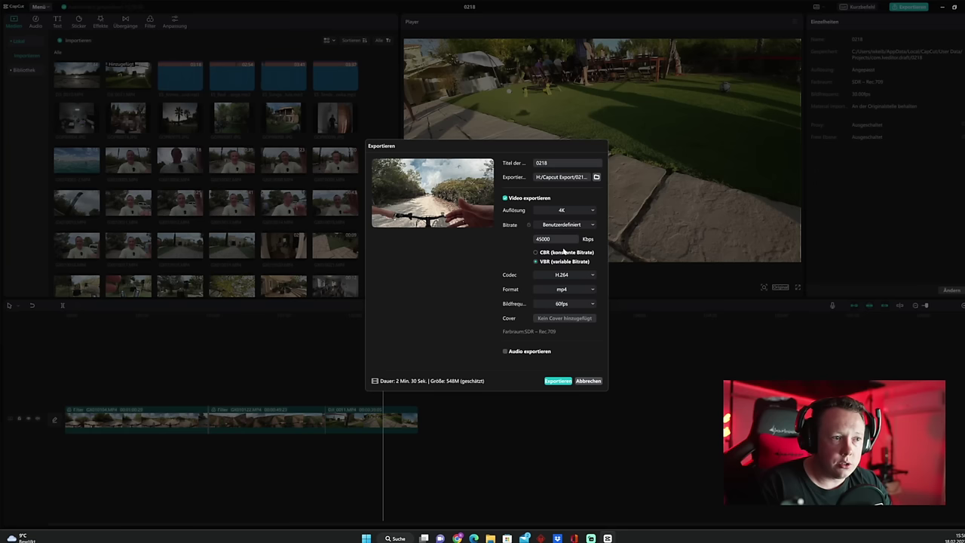
left_click(591, 225)
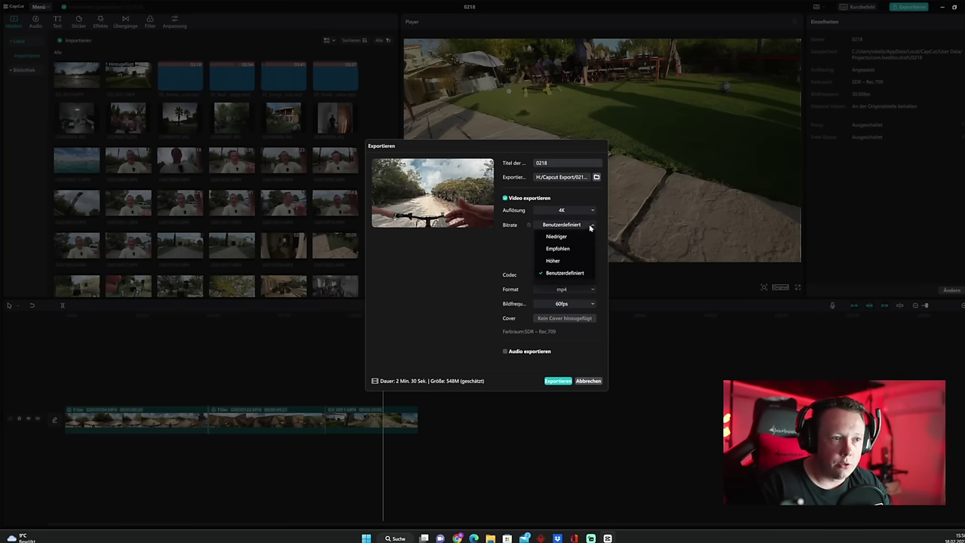
left_click(559, 261)
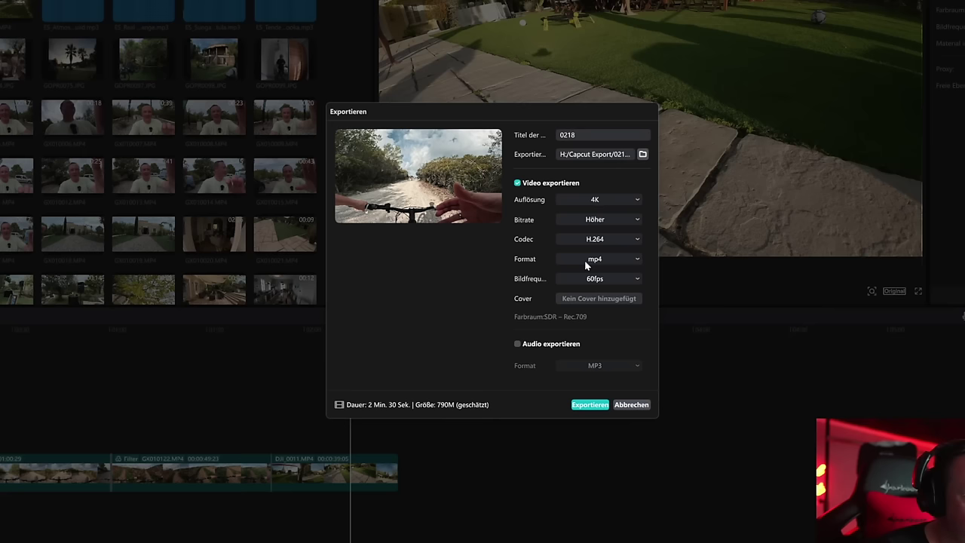
Step: Set the export codec to HEVC and start exporting the video
left_click(561, 249)
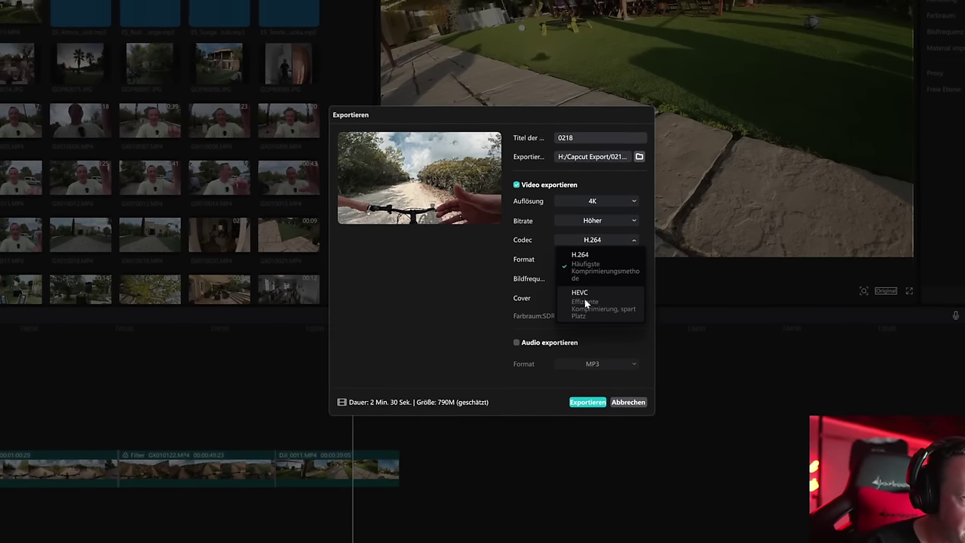
left_click(585, 298)
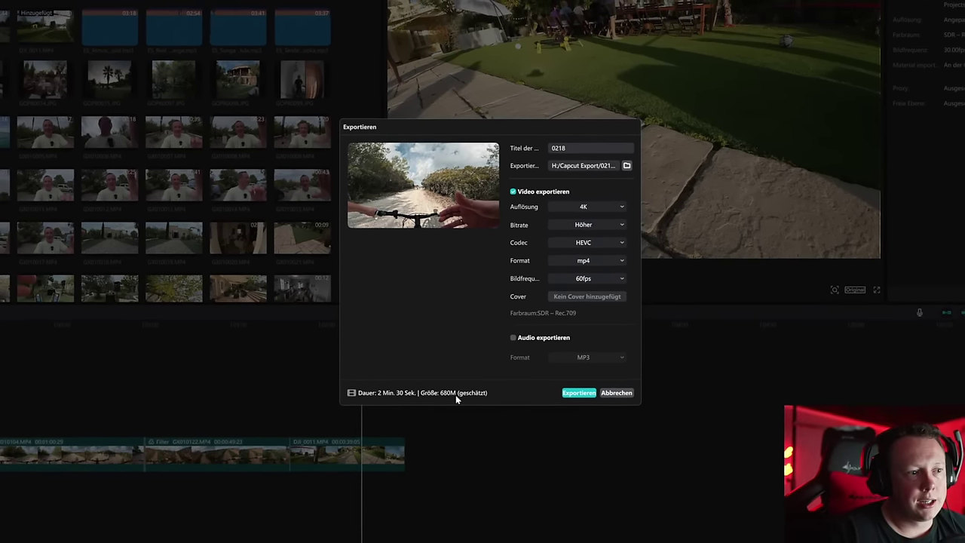
left_click(569, 385)
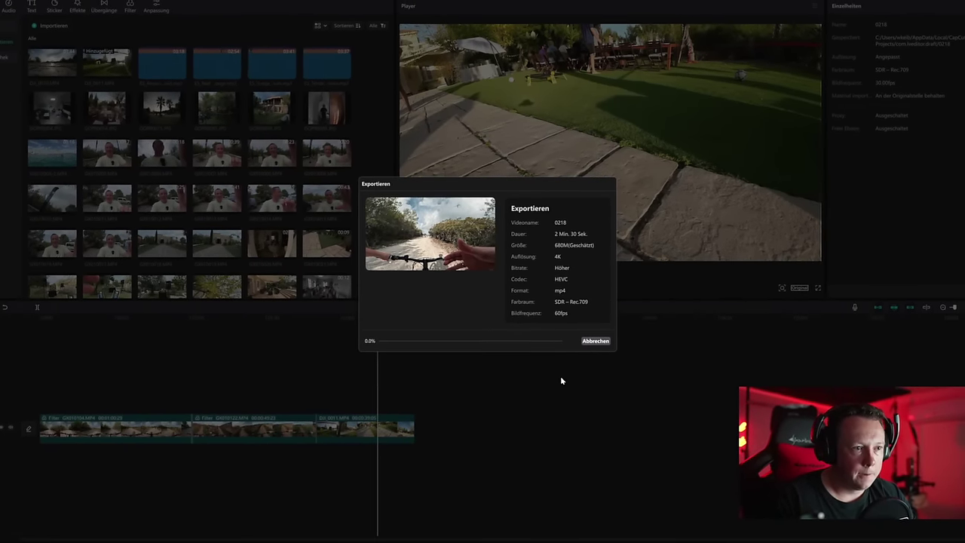